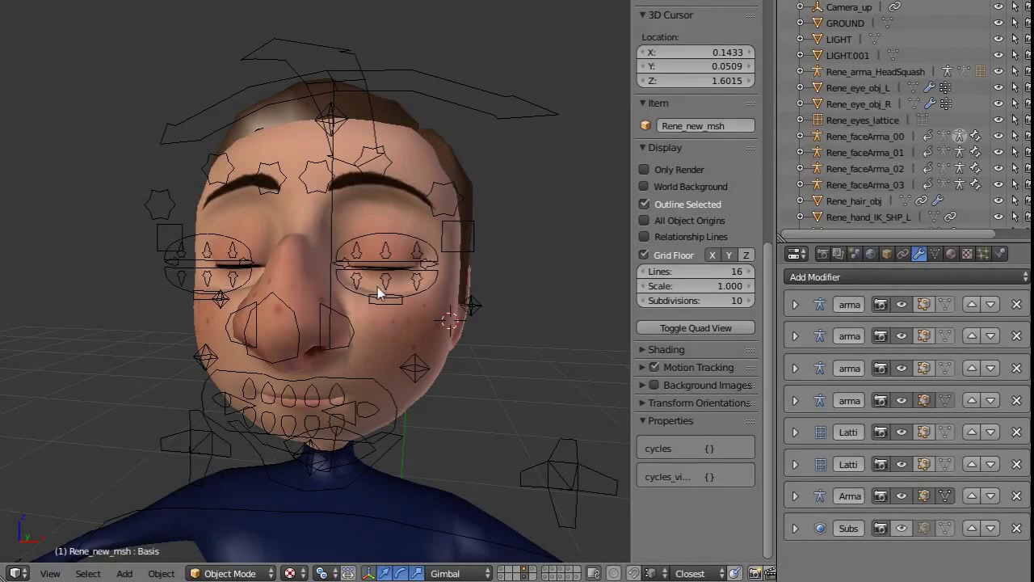
Pull both mouth corners outward and up with the left and right lip corner controls to form a smile.
middle_drag(442, 267, 430, 248)
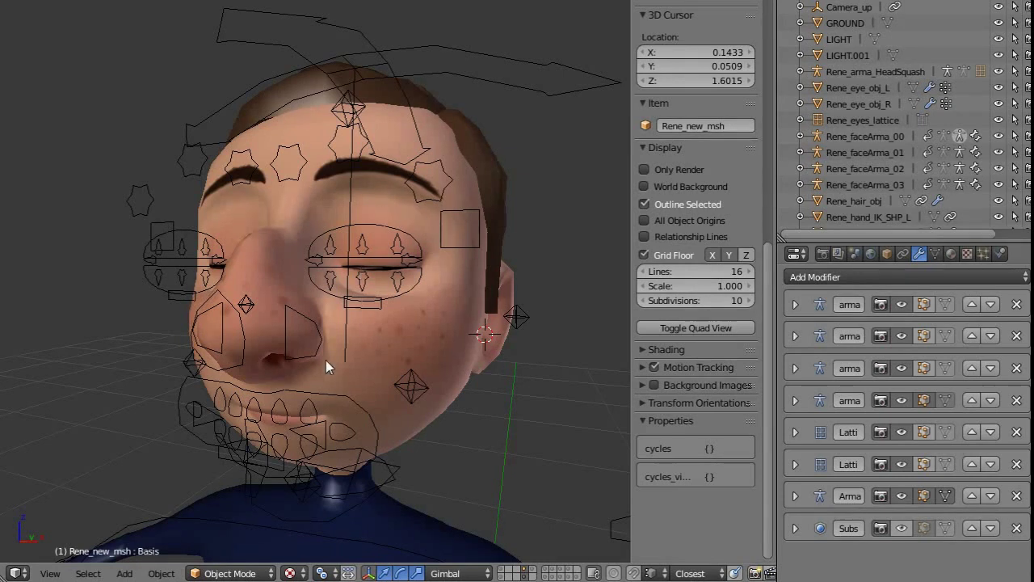
middle_drag(360, 342, 364, 371)
right_click(359, 403)
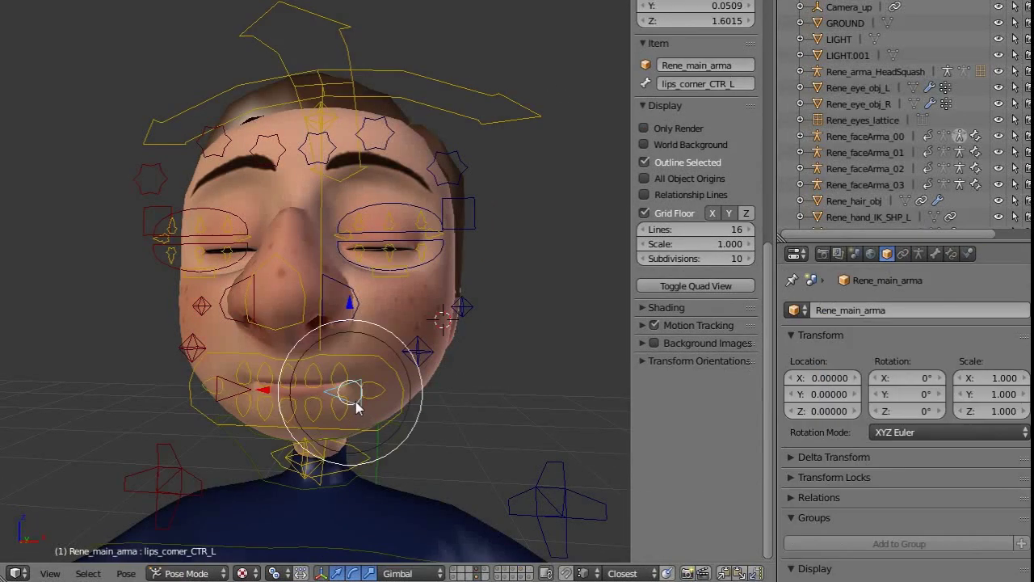
key(g)
click(392, 384)
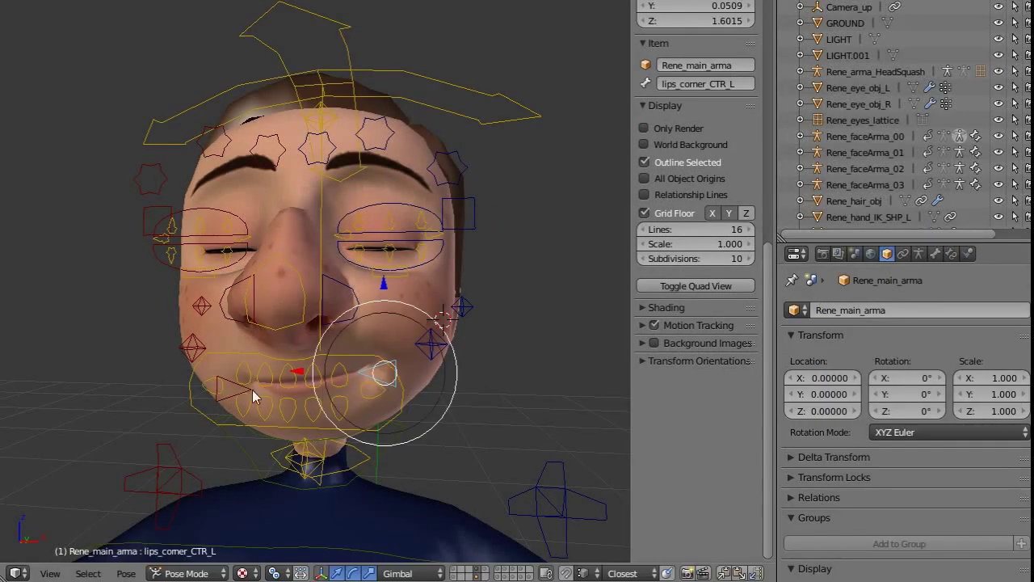
right_click(196, 384)
middle_drag(197, 384, 428, 317)
Adjust both cheeks to suit the smile using cheek_CTR_L and cheek_CTR_R.
right_click(421, 332)
right_click(190, 342)
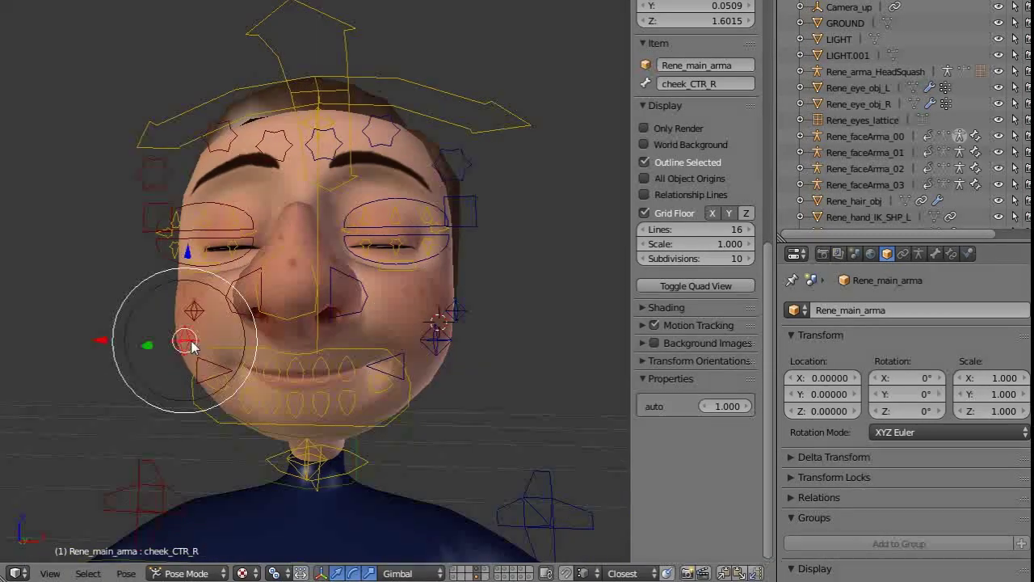
key(g)
right_click(191, 342)
middle_drag(430, 256, 379, 235)
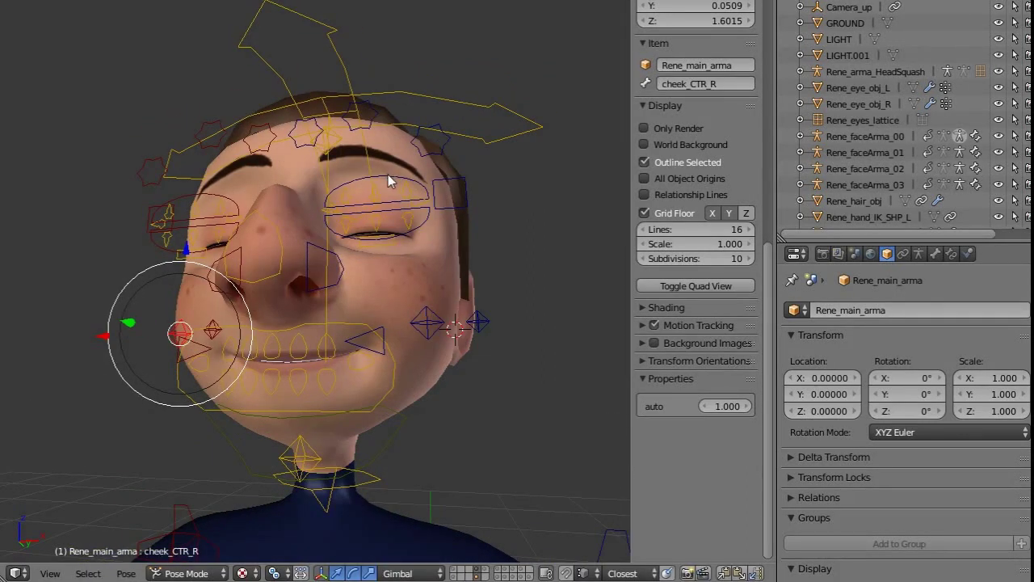
Open the character's left eye by raising its main upper eyelid control and lowering eyelid_bot_CTR_L.
right_click(387, 179)
middle_drag(387, 180, 365, 132)
key(g)
drag(370, 127, 377, 125)
middle_drag(377, 127, 391, 208)
right_click(396, 262)
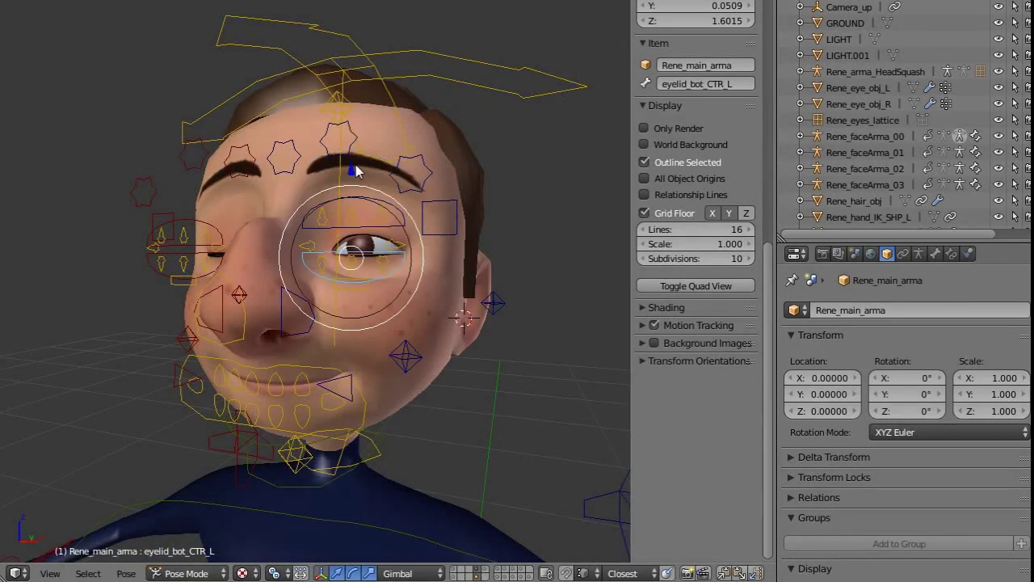
key(g)
key(Escape)
Raise the skin under the left eye slightly with the underEye_CTR_L control.
right_click(368, 293)
key(g)
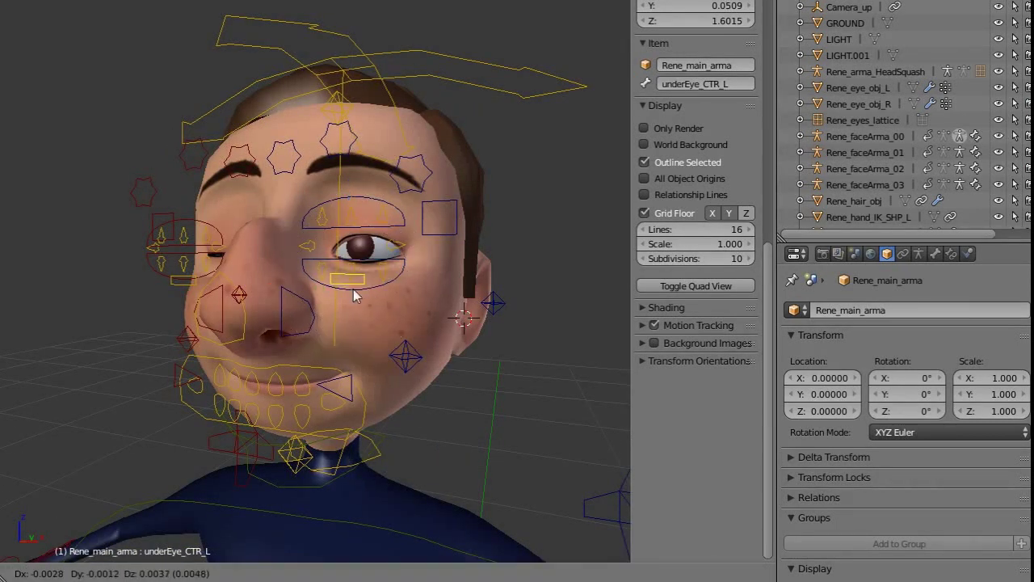
click(363, 283)
middle_drag(370, 166, 388, 170)
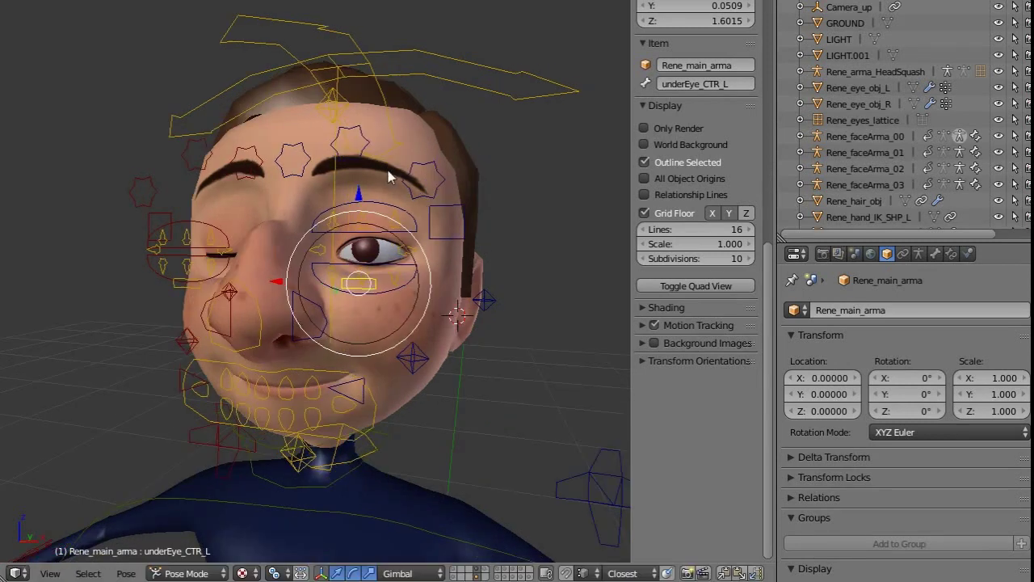
Lower the middle and inner parts of the left eyebrow using eyebrow_mid_CTR_L and eyebrow_in_CTR_L.
right_click(352, 146)
key(g)
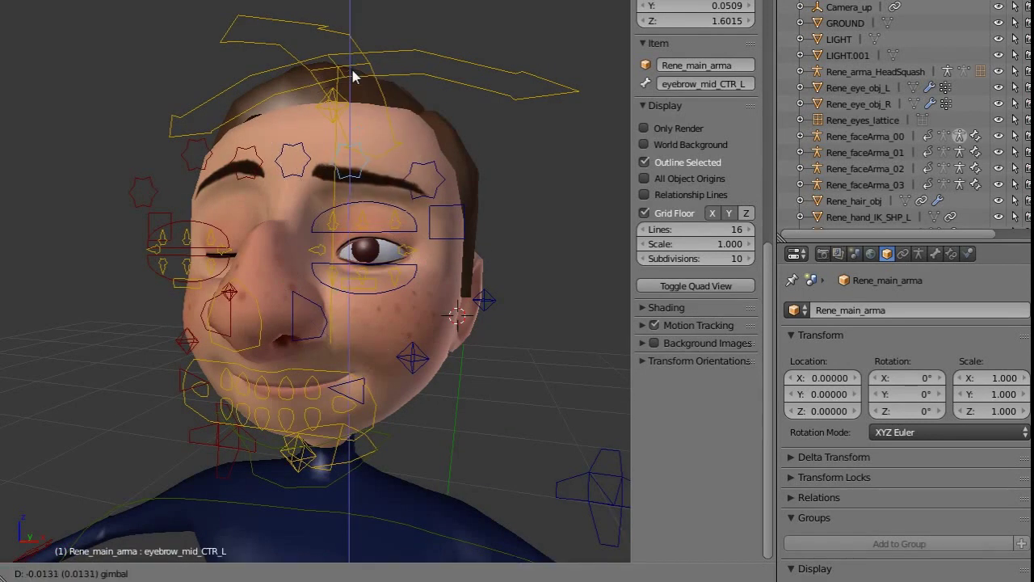
click(332, 107)
right_click(308, 151)
drag(332, 107, 340, 113)
drag(294, 69, 295, 80)
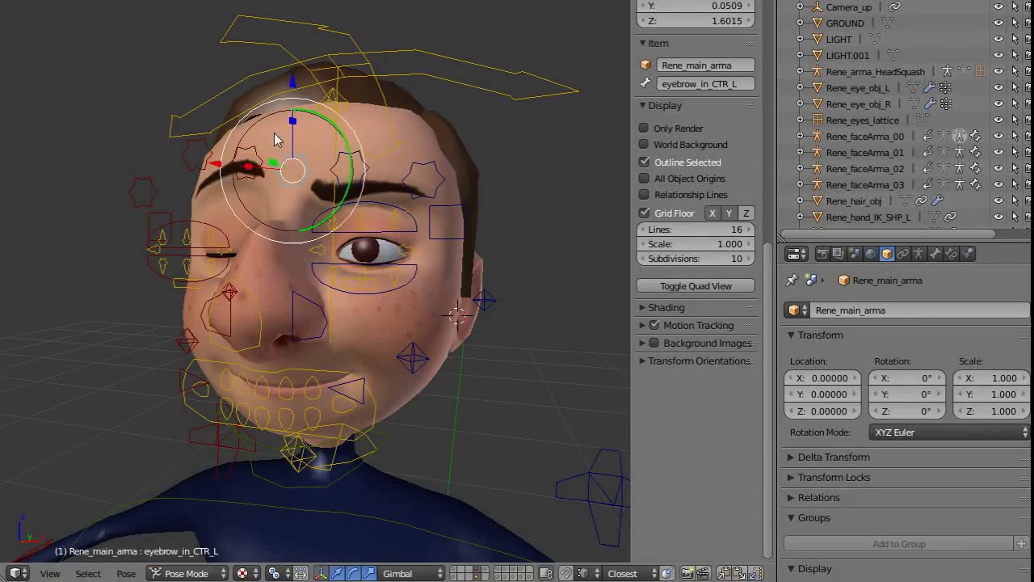
Move the inner ends of both eyebrows toward the centre of the forehead along their X axis.
middle_drag(275, 139, 300, 154)
key(g)
key(x)
key(x)
click(225, 163)
right_click(271, 164)
key(g)
key(x)
key(x)
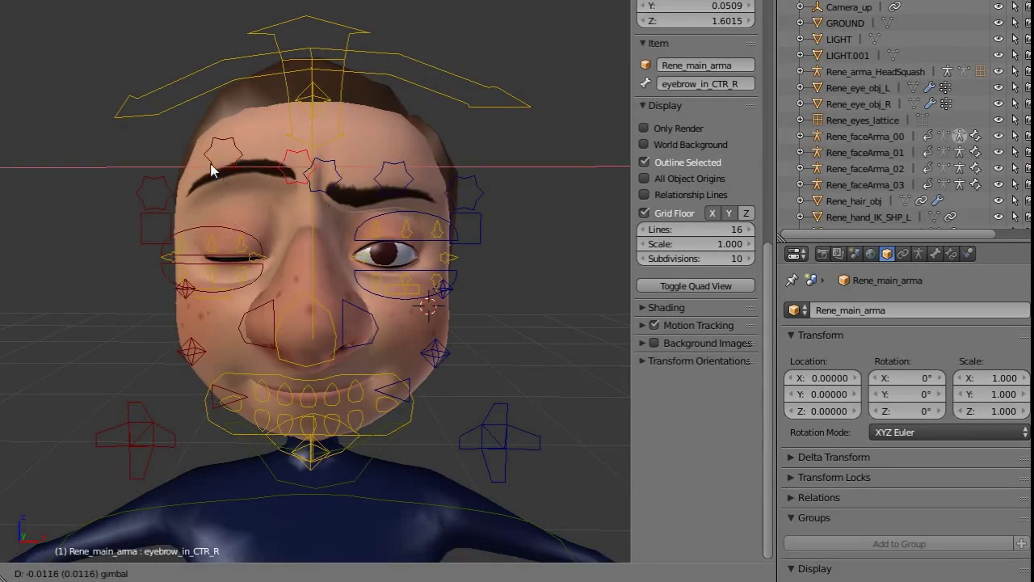
right_click(213, 163)
Open the right eye by raising eyelid_top_CTR_R and adjusting eyelid_bot_CTR_R.
right_click(230, 229)
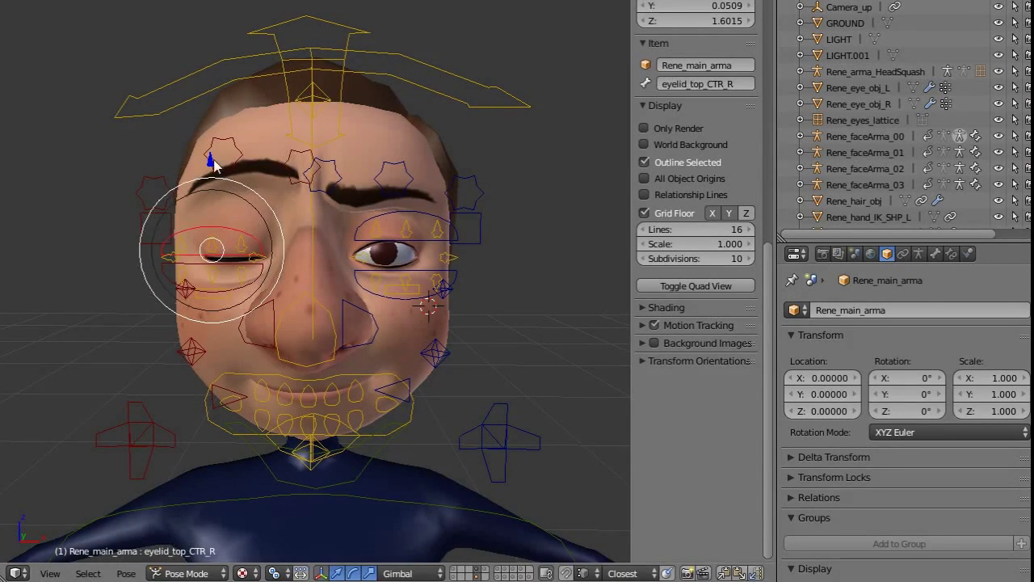
drag(213, 159, 208, 185)
right_click(241, 293)
middle_drag(425, 260, 408, 233)
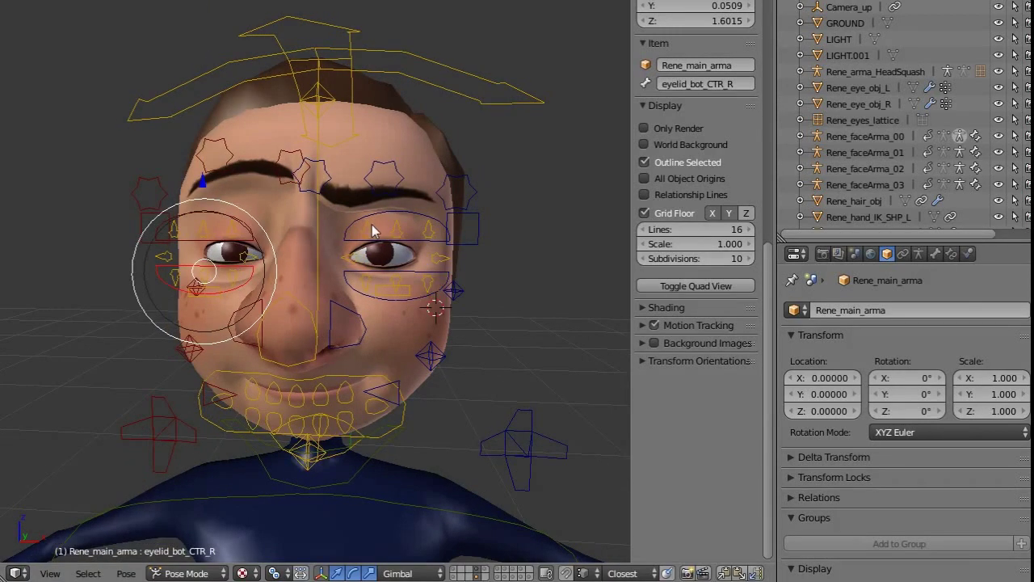
Refine the left eye's shape with the secondary upper lid controls and raise eyelid_bot_secMid_CTR_L along its Z axis.
right_click(370, 225)
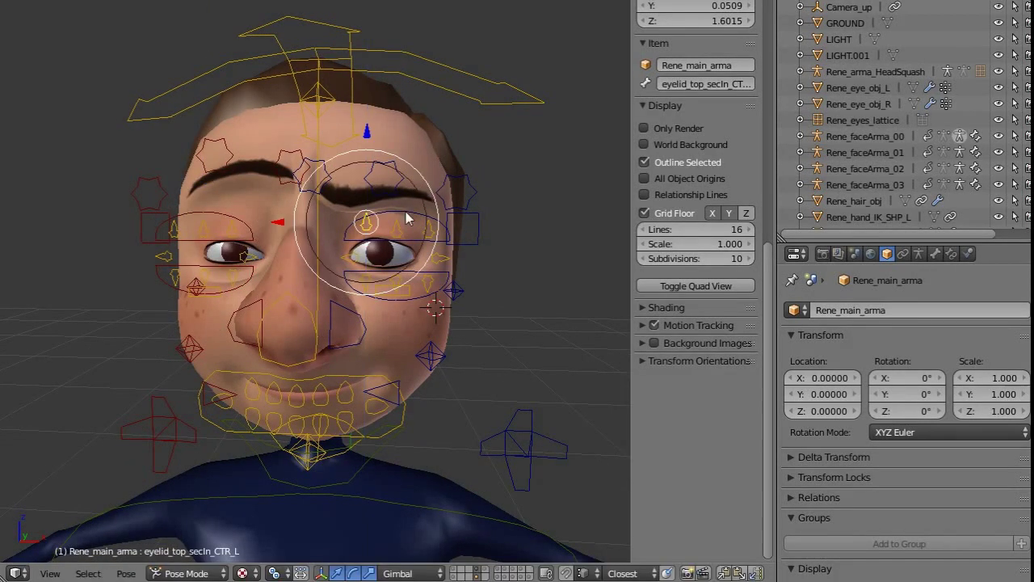
right_click(399, 229)
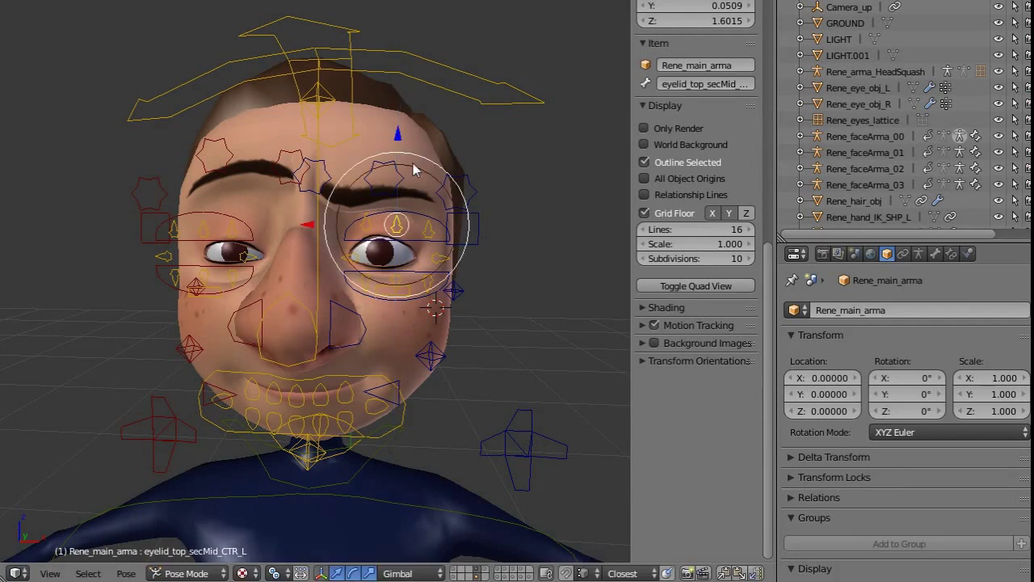
middle_drag(401, 137, 396, 277)
right_click(396, 277)
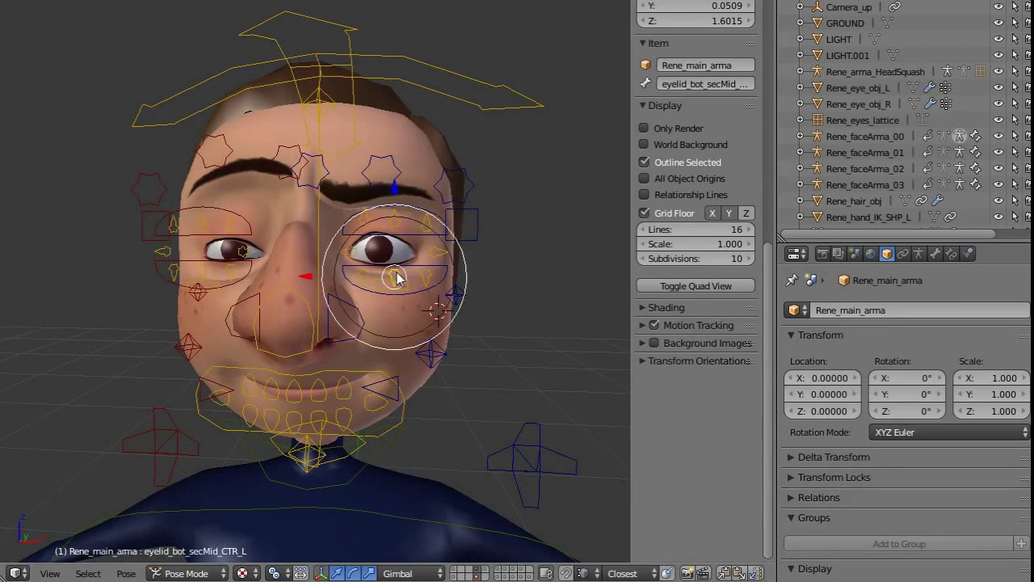
key(g)
key(z)
key(z)
click(399, 177)
middle_drag(477, 231, 427, 231)
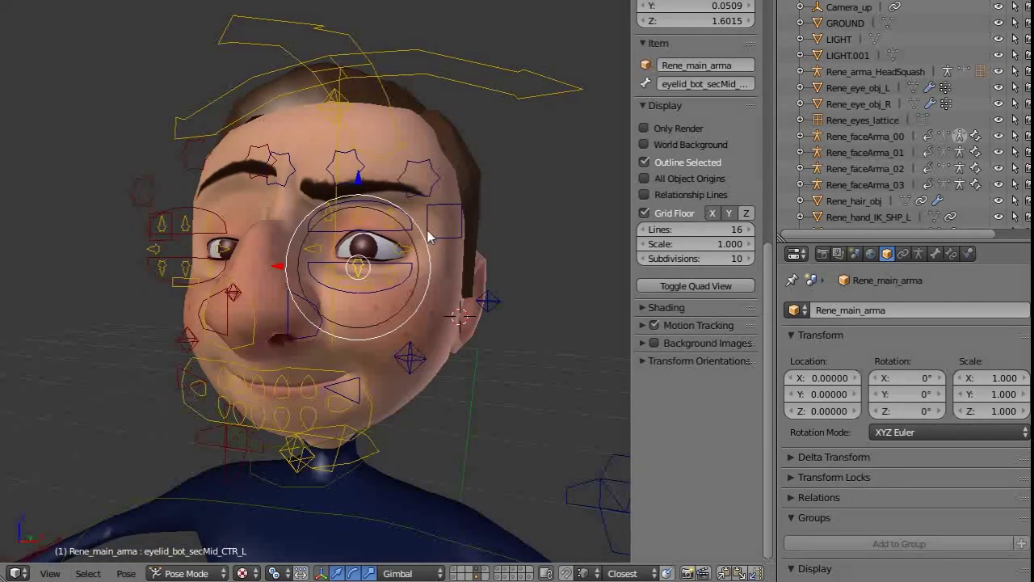
Lower the square control at the outer side of the left eye slightly.
right_click(451, 238)
drag(446, 133, 450, 146)
middle_drag(399, 217, 427, 214)
Shift the left corner of the lips slightly upward with lips_secCorner_CTR_L.
right_click(379, 402)
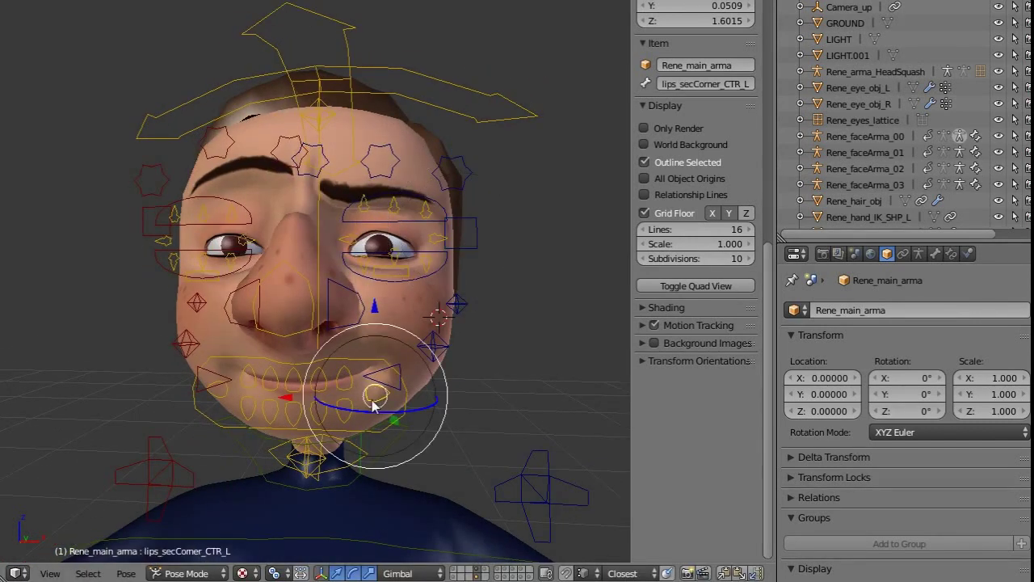
key(g)
click(372, 390)
middle_drag(372, 390, 350, 388)
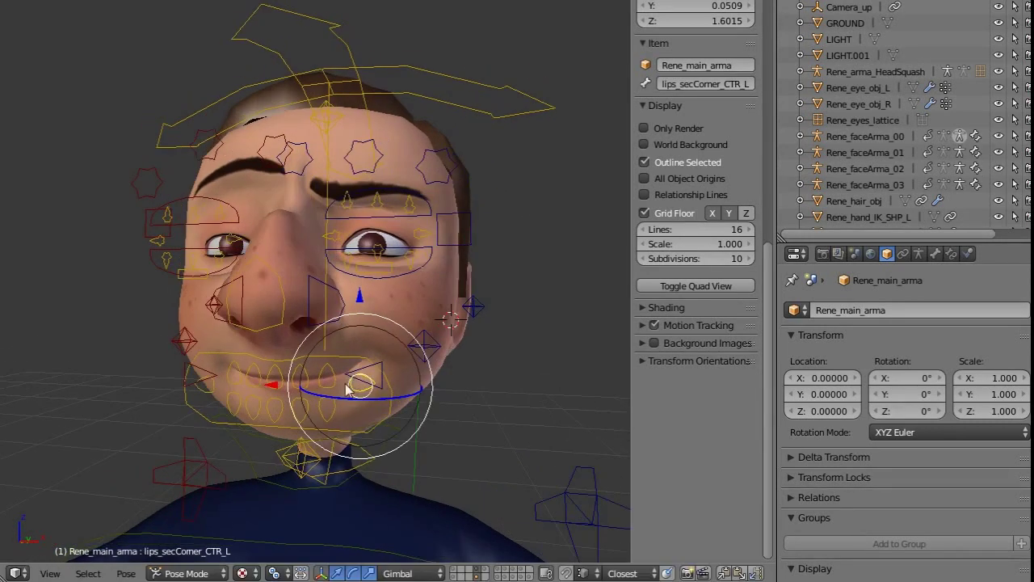
Raise the left side of the upper lip using lips_secTopOut_CTR_L and lips_secTopMid_CTR_L.
shift+middle_drag(298, 410, 330, 369)
scroll(363, 359, up, 1)
right_click(381, 356)
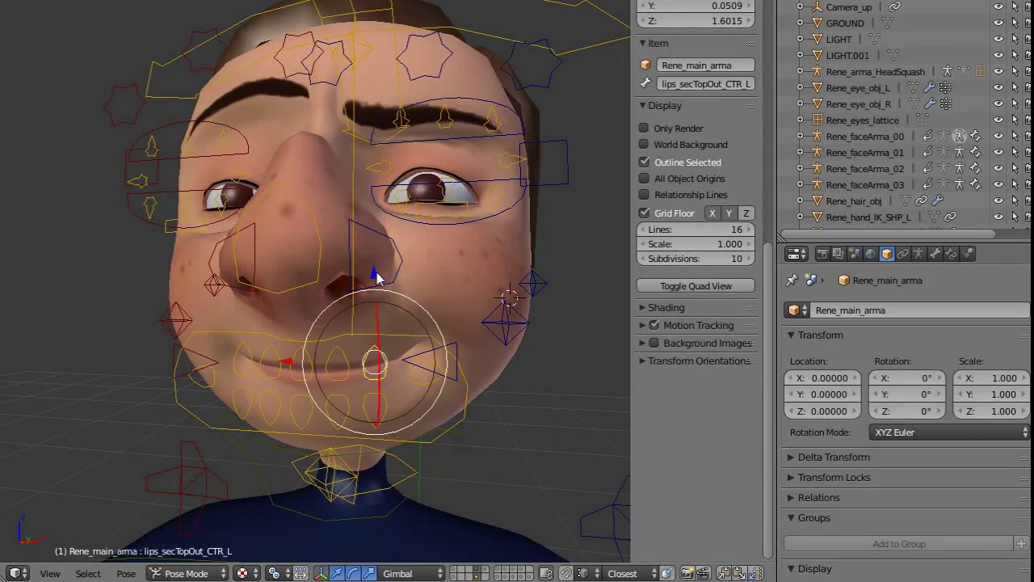
drag(375, 274, 377, 263)
middle_drag(411, 273, 380, 264)
right_click(330, 339)
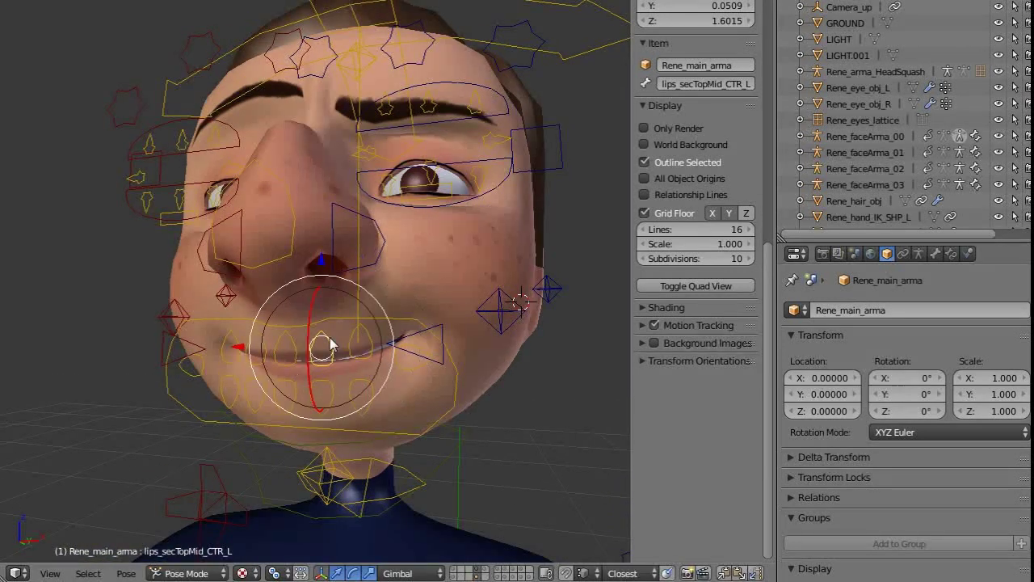
drag(323, 263, 404, 321)
Set the roll property of lips_main_CTR_C to 0.570.
right_click(397, 325)
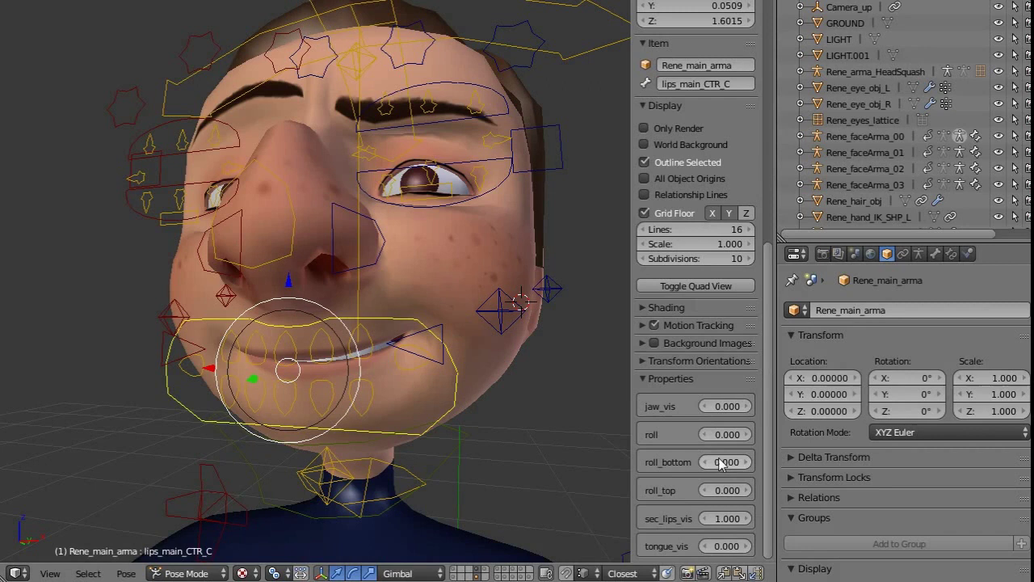
drag(716, 434, 758, 433)
Adjust the mouth shape from the side and raise the middle of the upper lip with lips_secTopCen_CTR_C.
middle_drag(311, 363, 209, 293)
right_click(404, 328)
drag(164, 314, 181, 299)
middle_drag(181, 298, 202, 304)
right_click(198, 350)
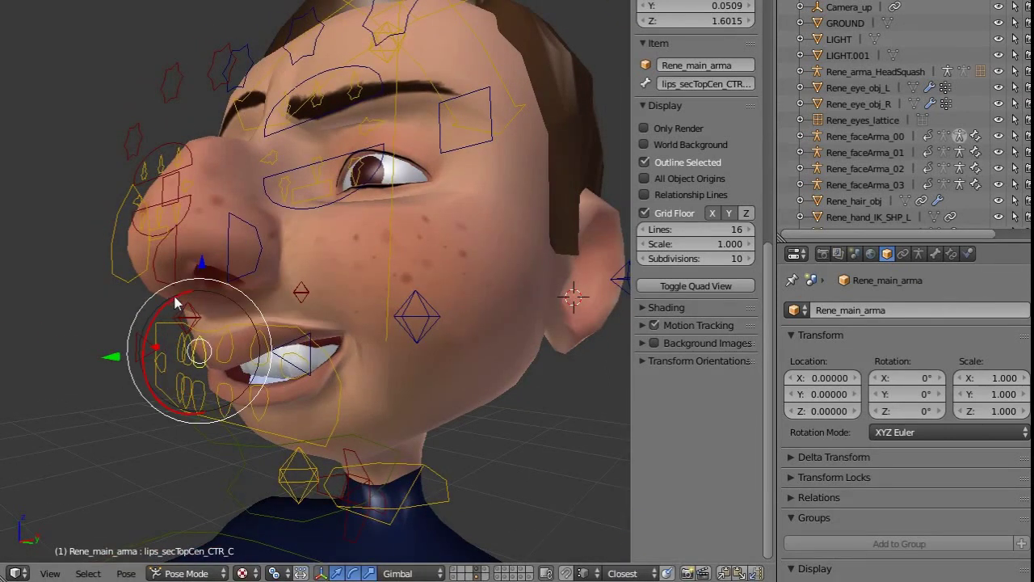
drag(175, 297, 203, 254)
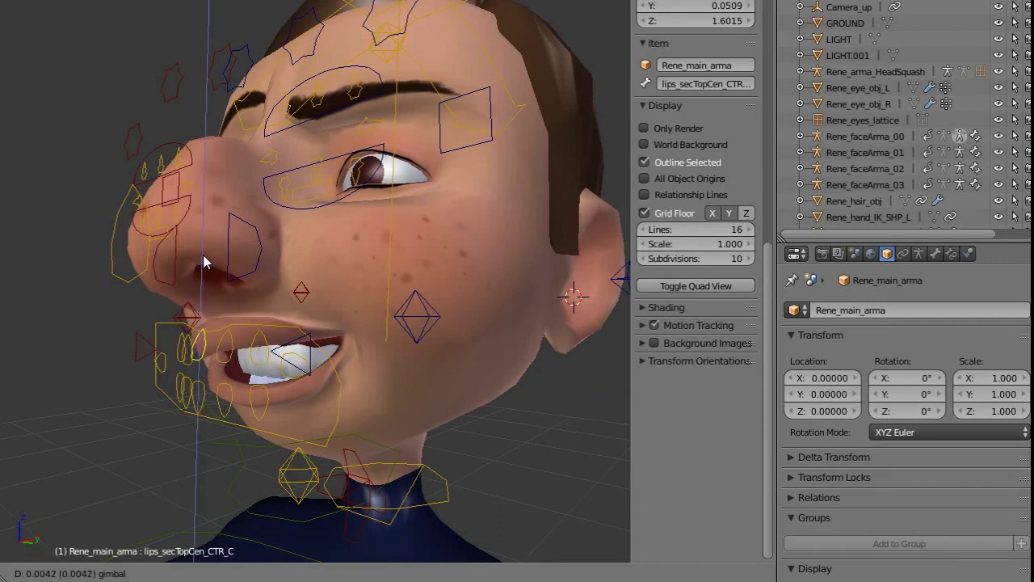
middle_drag(203, 255, 339, 272)
Open the mouth by lowering the jaw with the m_jaw_C control.
right_click(440, 470)
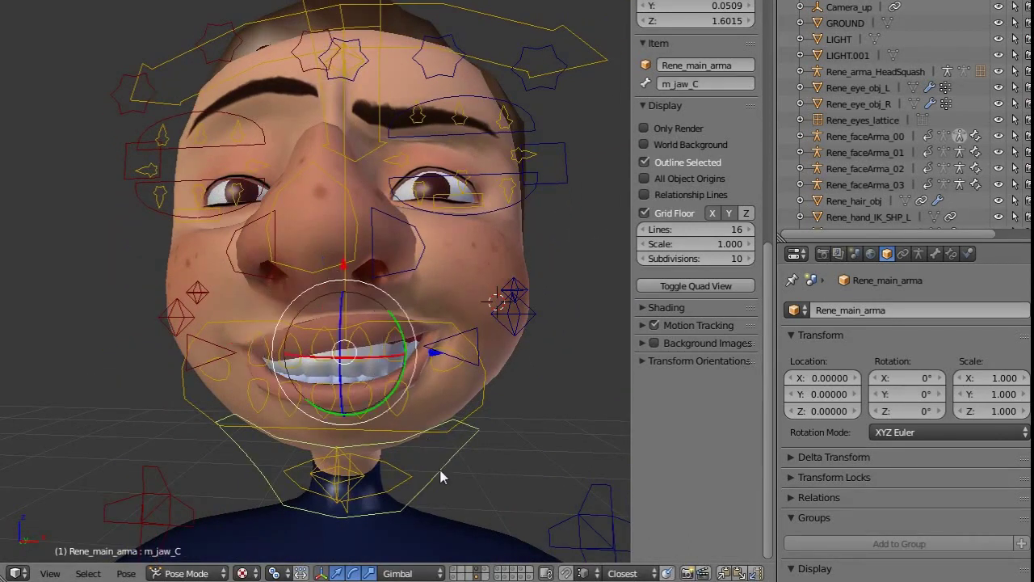
middle_drag(440, 477, 336, 390)
drag(342, 396, 418, 358)
Show the teeth and jaw controls by setting jaw_vis on lips_main_CTR_C to 1.000.
middle_drag(418, 358, 390, 370)
right_click(231, 386)
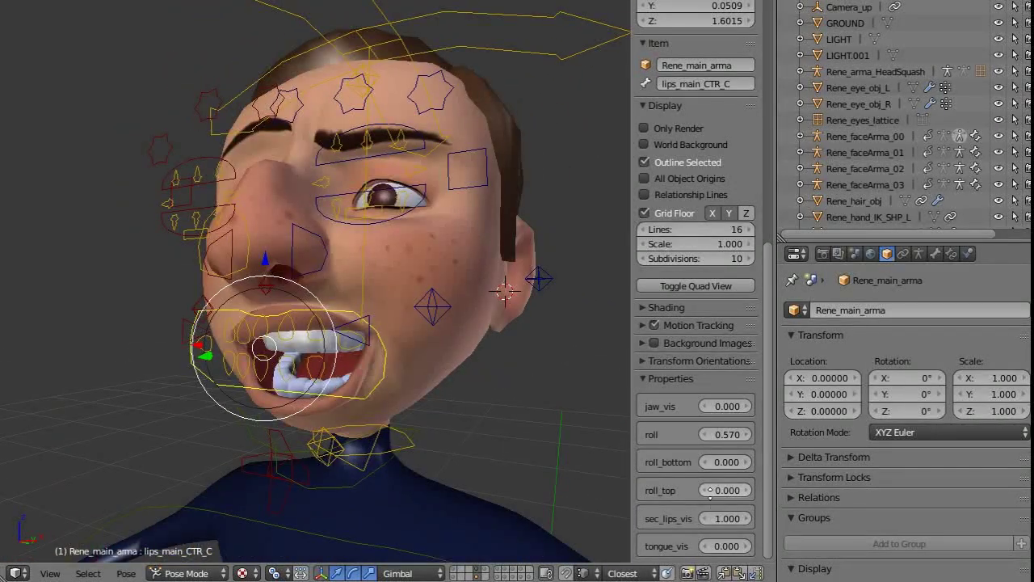
drag(721, 412, 823, 412)
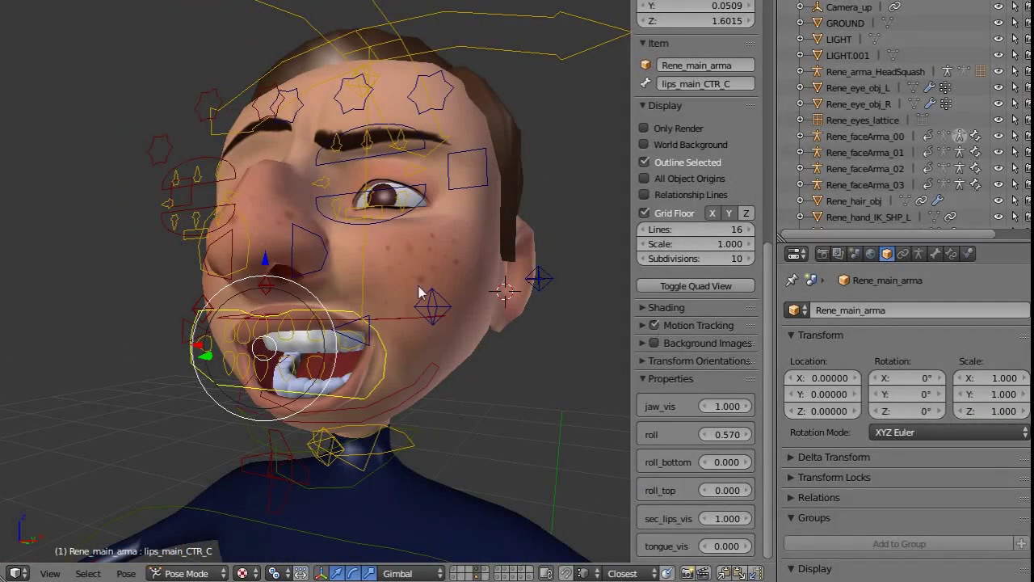
Try raising the upper teeth with the upperTeeth_C control.
right_click(410, 327)
key(g)
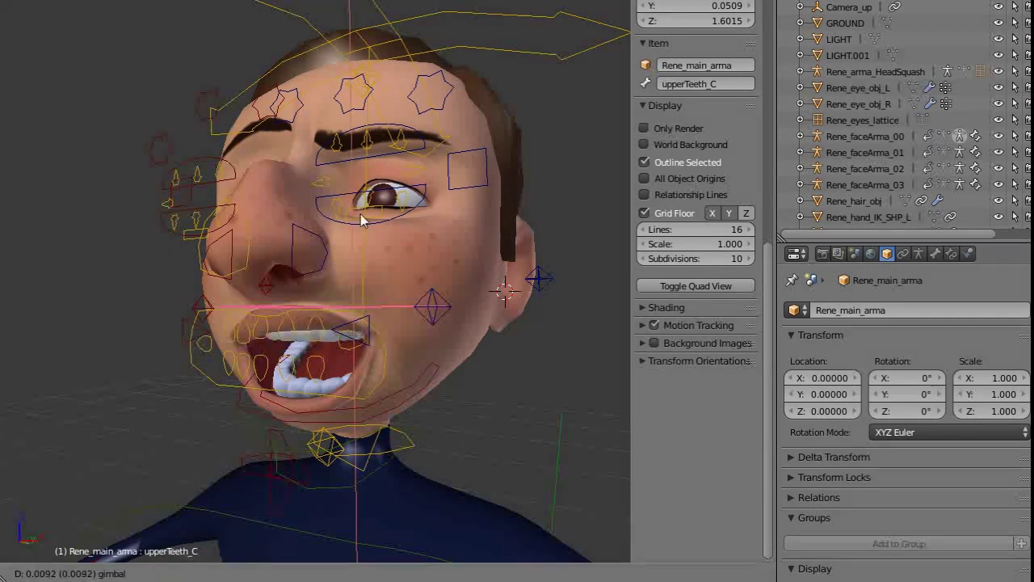
click(373, 227)
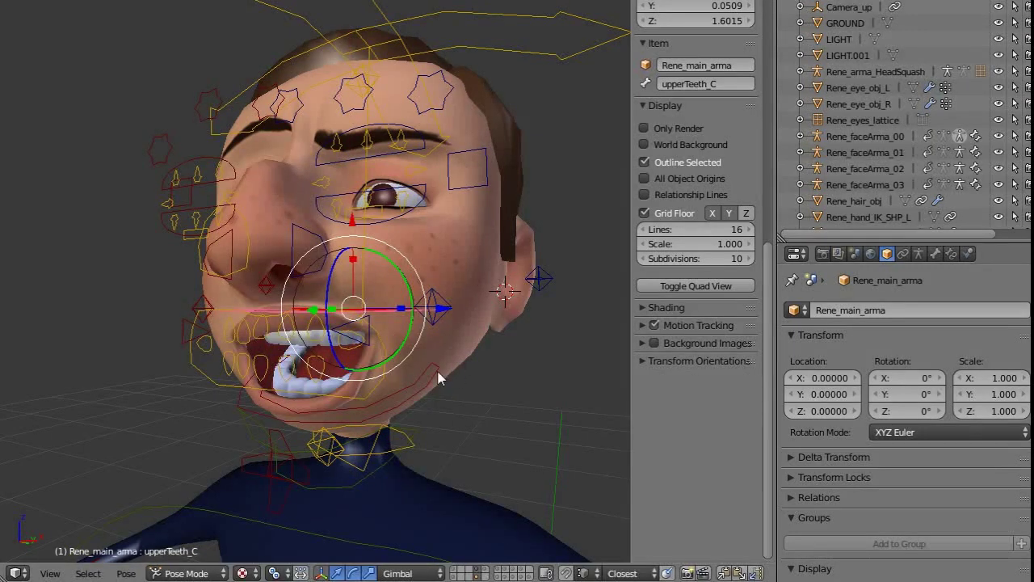
key(ctrl+z)
Make the tongue controls visible through the tongue_vis property of lips_main_CTR_C.
right_click(202, 380)
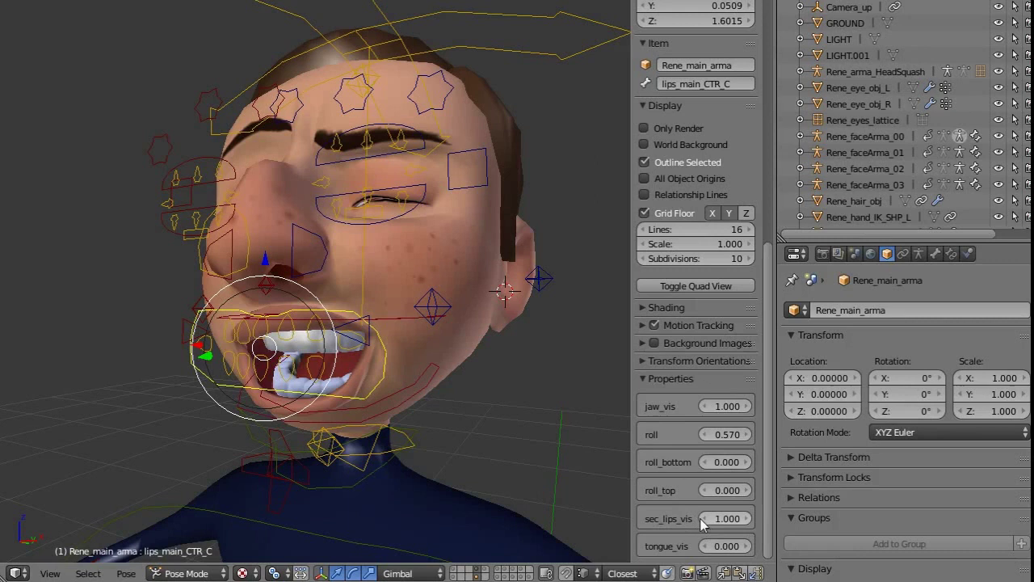
key(ctrl+z)
middle_drag(254, 311, 307, 303)
Move the tongue's tongue02 control forward and up inside the open mouth.
right_click(362, 321)
middle_drag(361, 322, 279, 342)
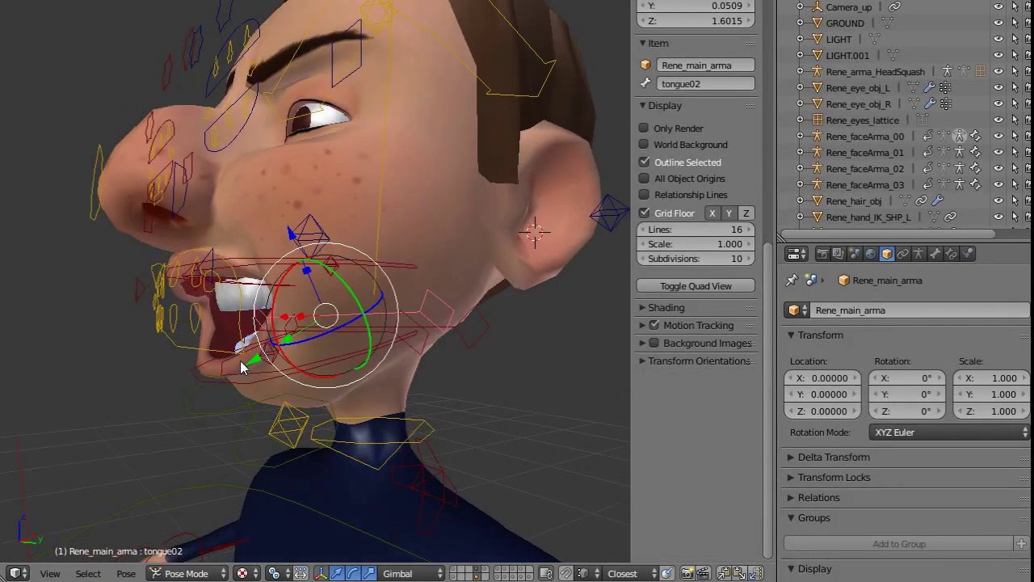
mouse_move(240, 361)
mouse_down()
mouse_move(231, 374)
mouse_move(247, 344)
mouse_up()
drag(252, 253, 245, 246)
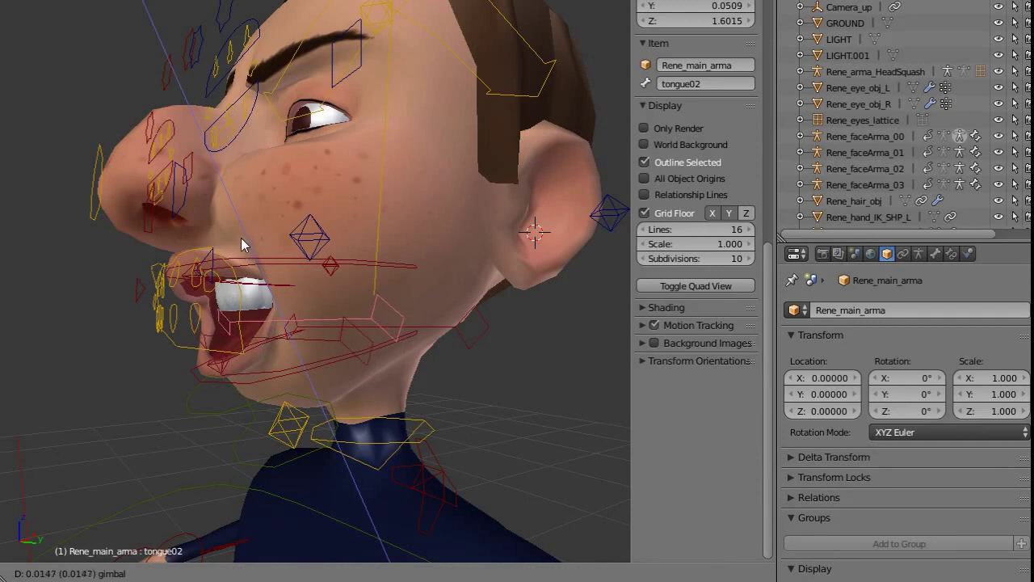
key(Escape)
Pull the tongue tip forward over the lower lip with the tongue04 control.
right_click(217, 360)
key(g)
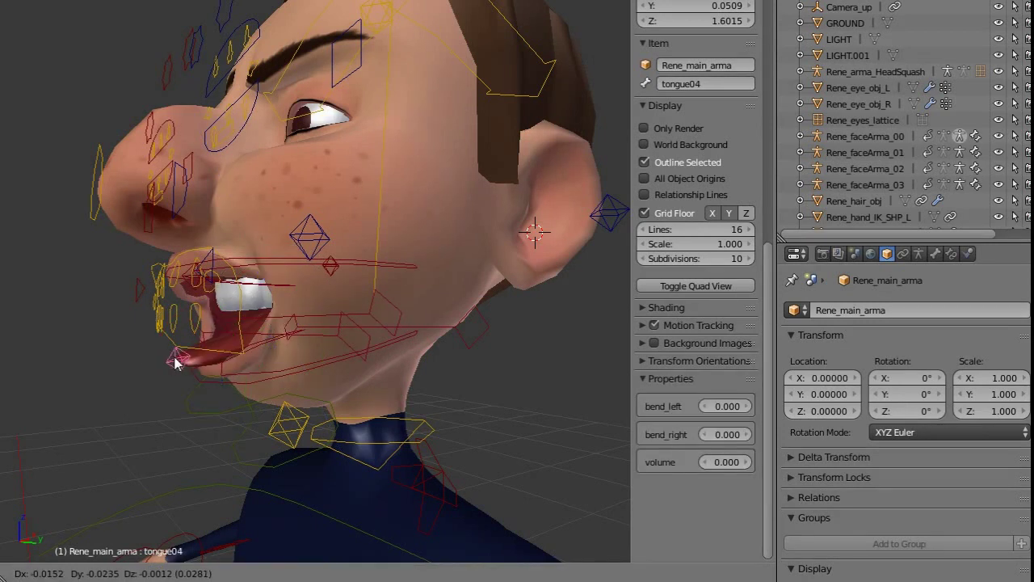
click(174, 362)
middle_drag(174, 362, 340, 360)
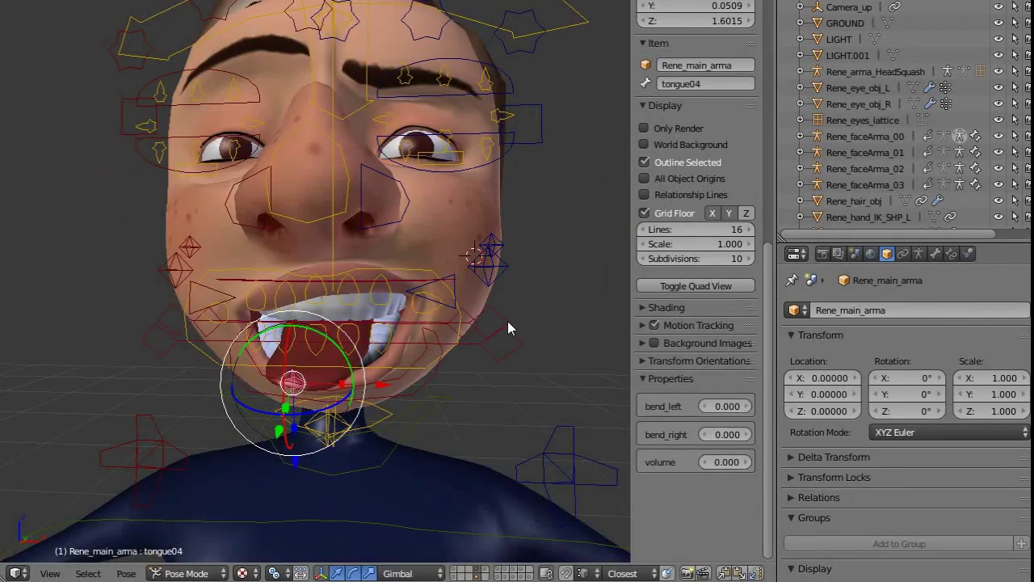
Rotate the tongue's tongue03 control so the tongue bends down over the lower lip, and raise it slightly.
right_click(508, 323)
middle_drag(329, 314, 254, 323)
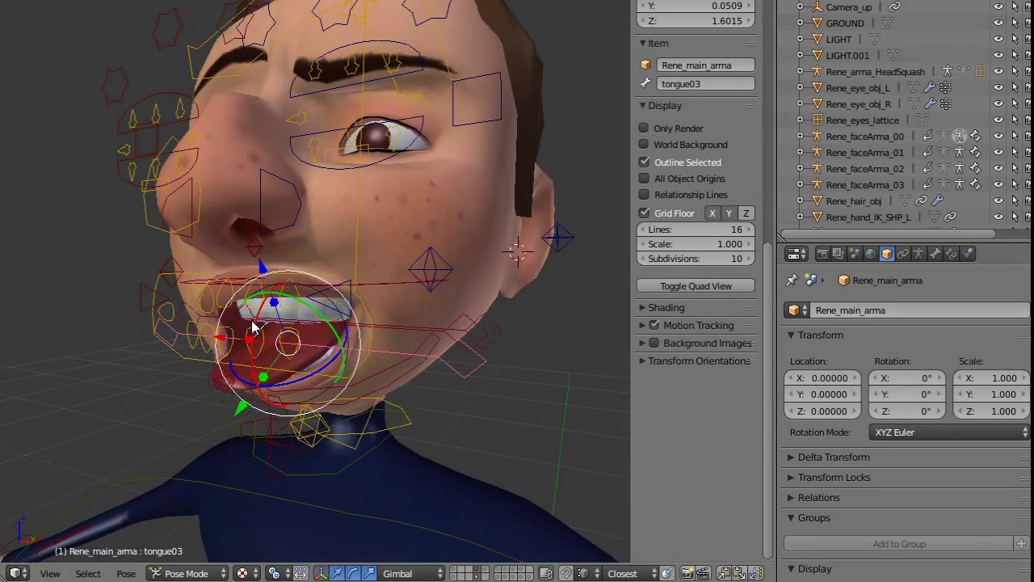
key(r)
click(258, 328)
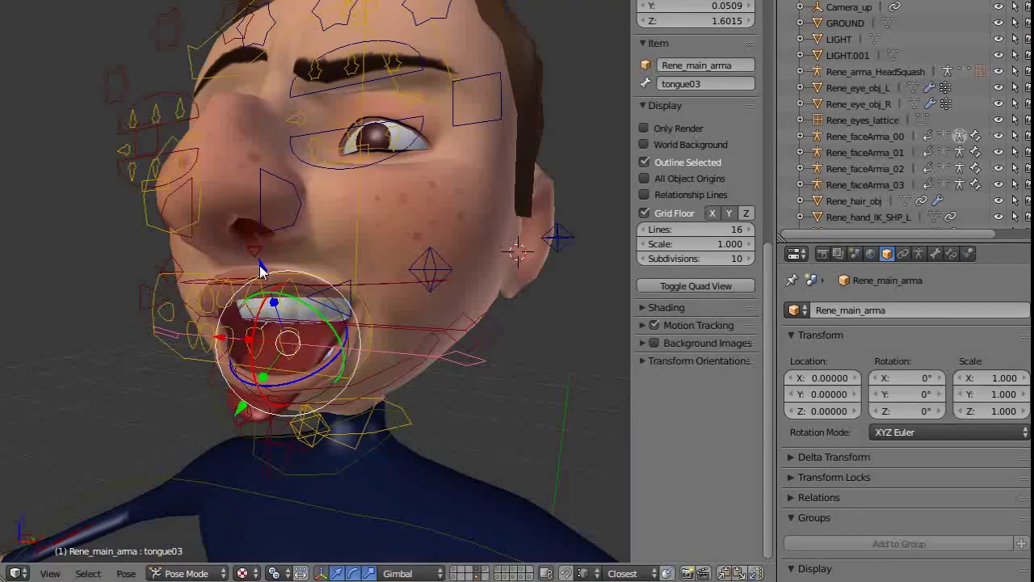
drag(261, 266, 240, 252)
click(241, 257)
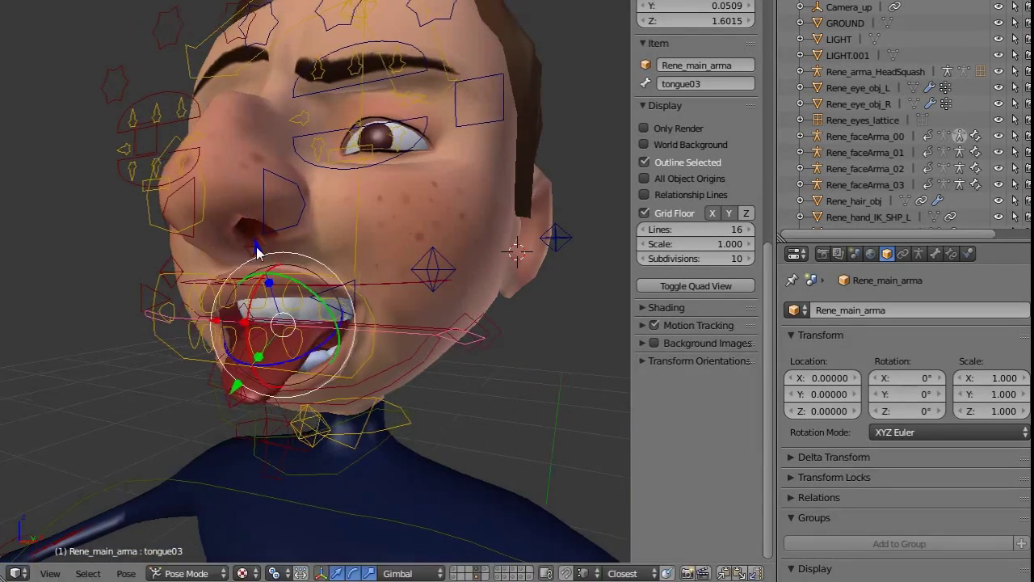
middle_drag(241, 257, 598, 299)
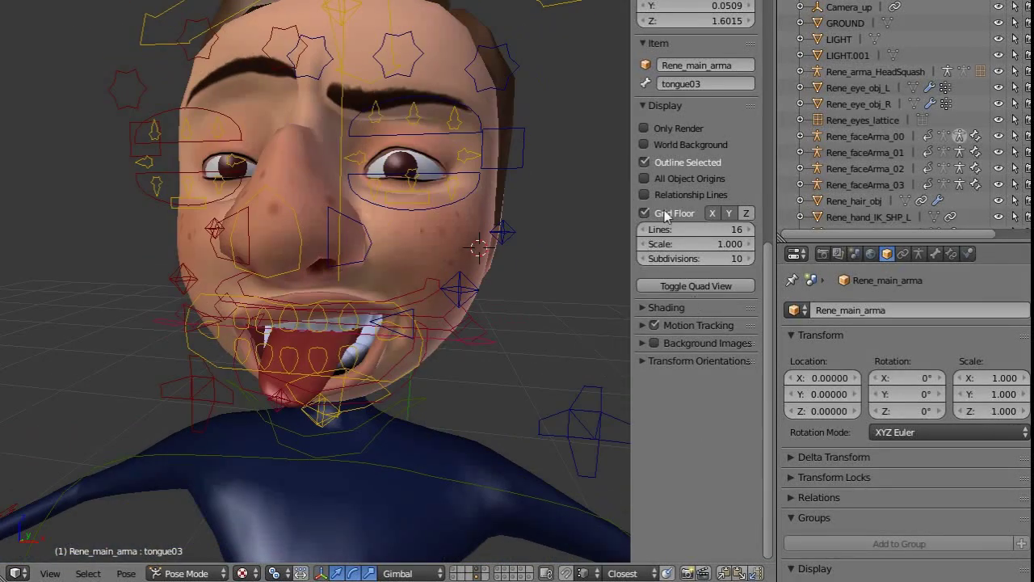
Temporarily preview the tongue expression with Only Render on and the Subs modifier of Rene_new_msh displayed, and restore both settings.
click(644, 127)
middle_drag(598, 201, 428, 258)
scroll(889, 387, down, 3)
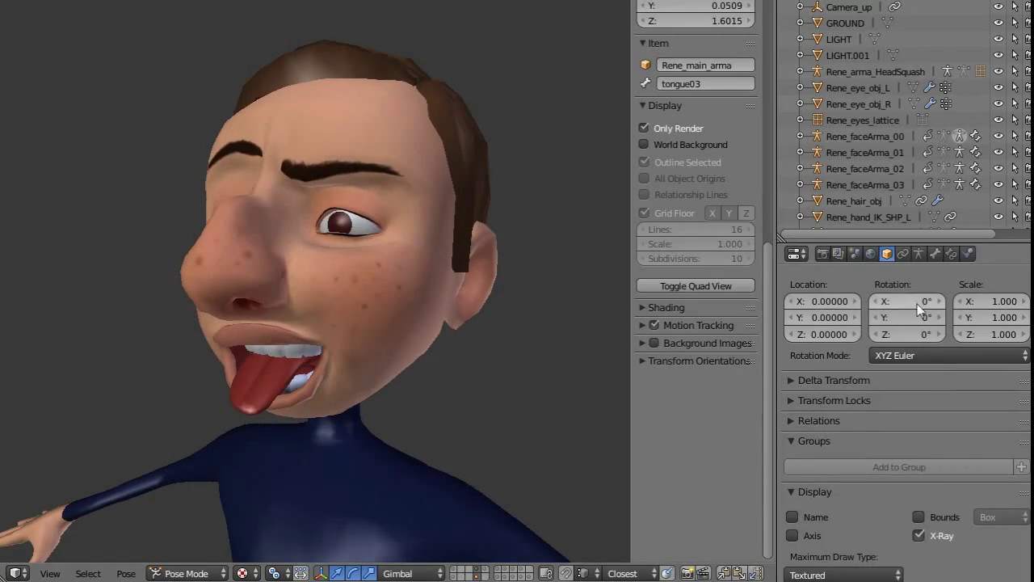
right_click(492, 291)
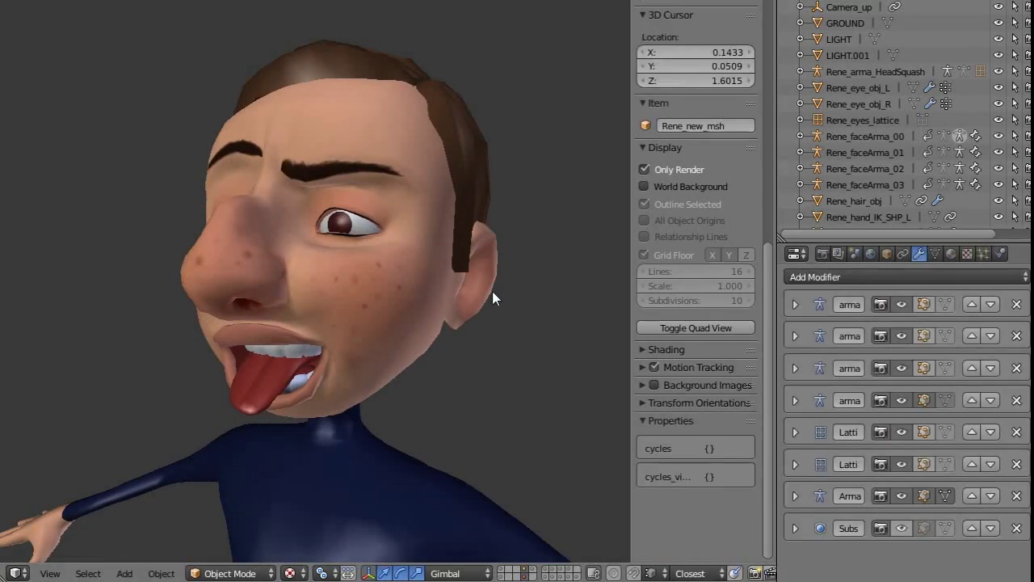
click(901, 529)
middle_drag(323, 290, 599, 381)
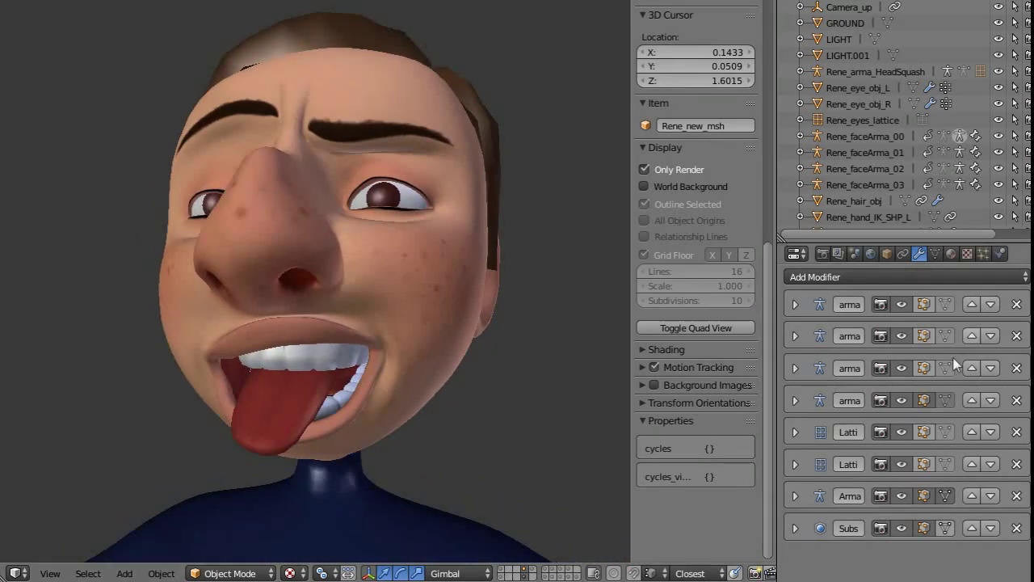
middle_drag(358, 288, 474, 300)
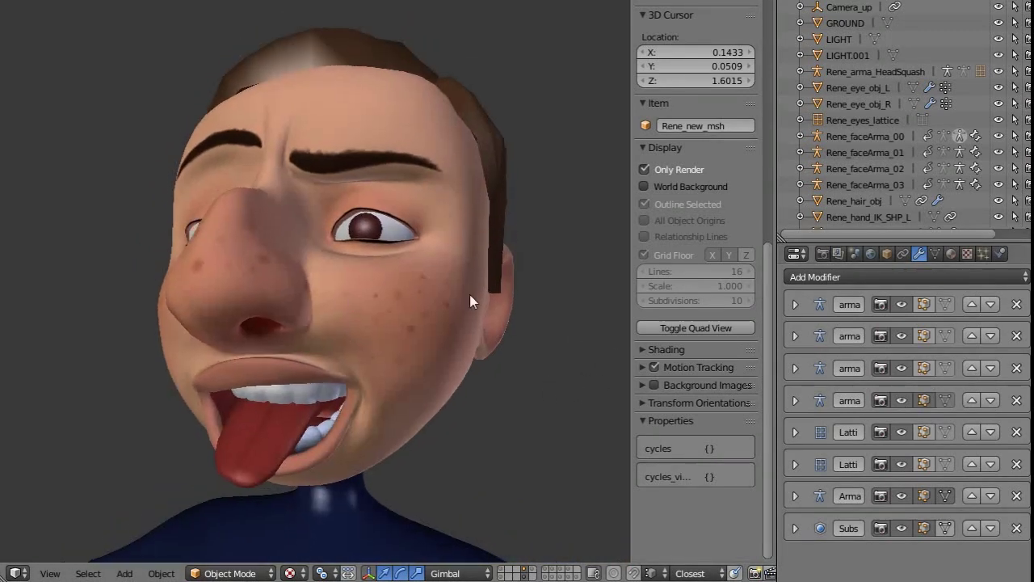
click(901, 527)
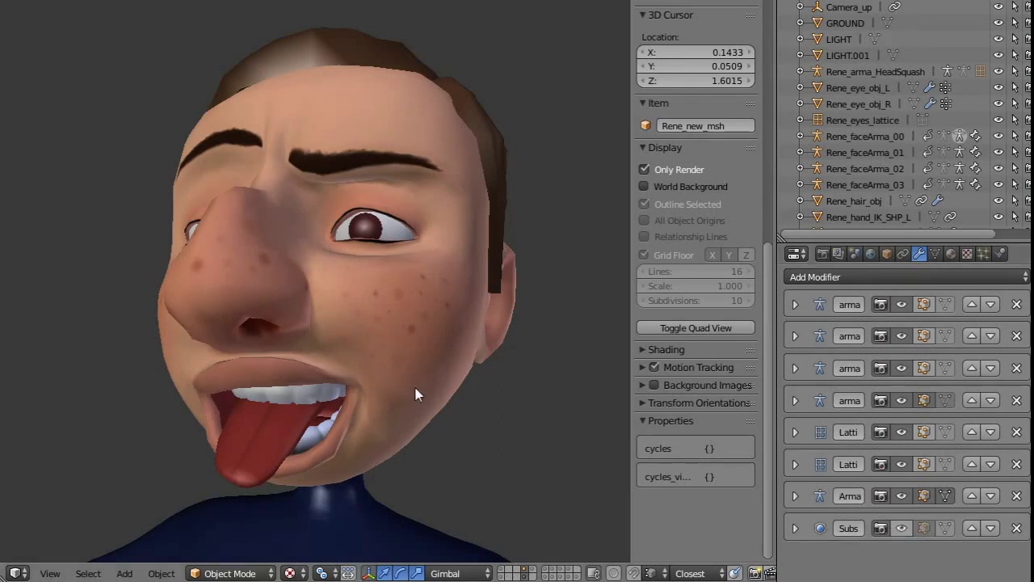
click(644, 169)
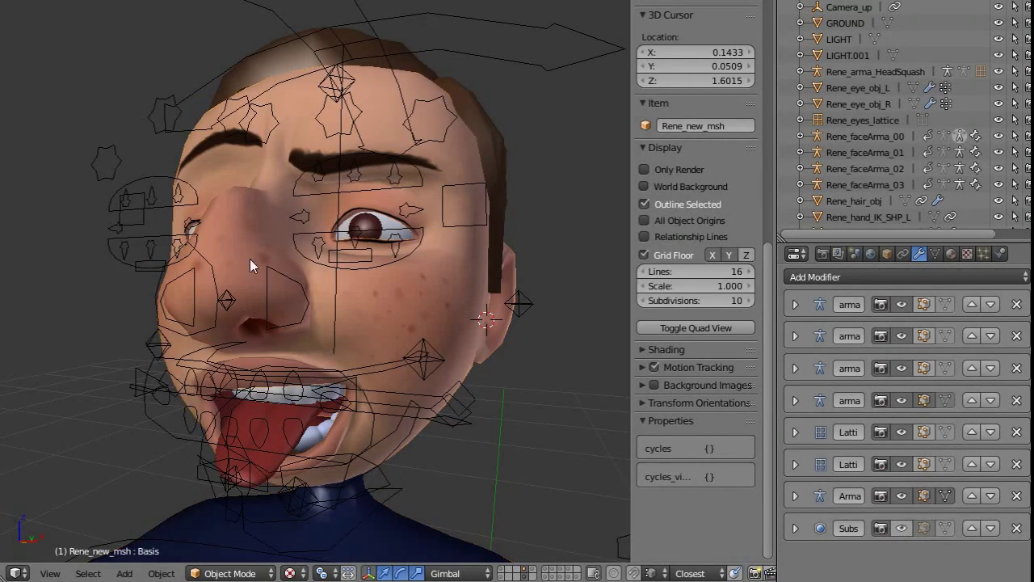
Select all controls of Rene_main_arma, reset their pose to the default, and view the face from the front.
right_click(129, 254)
key(a)
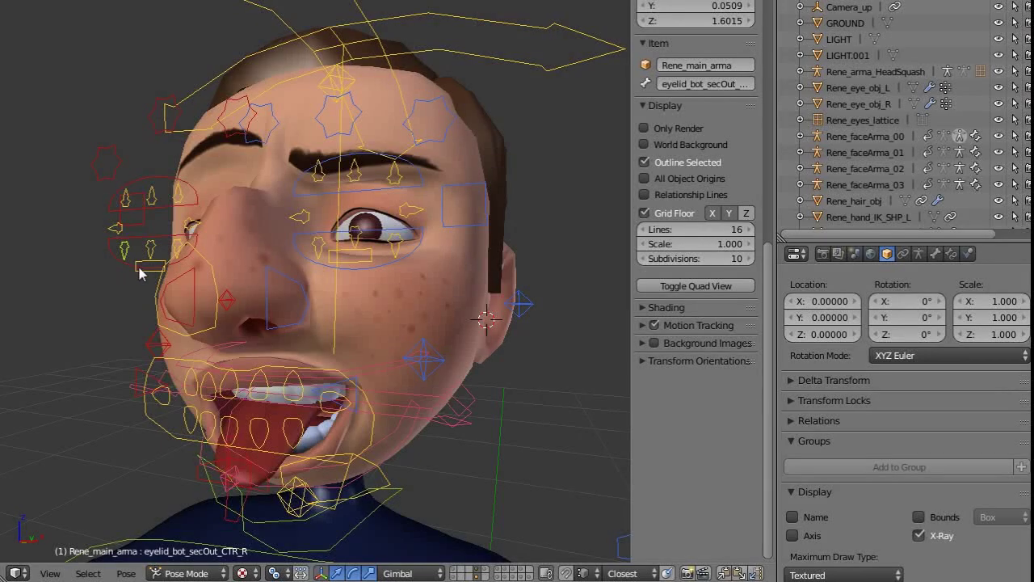
key(KP_1)
Move both lip corner controls inward along X to narrow the mouth.
right_click(221, 406)
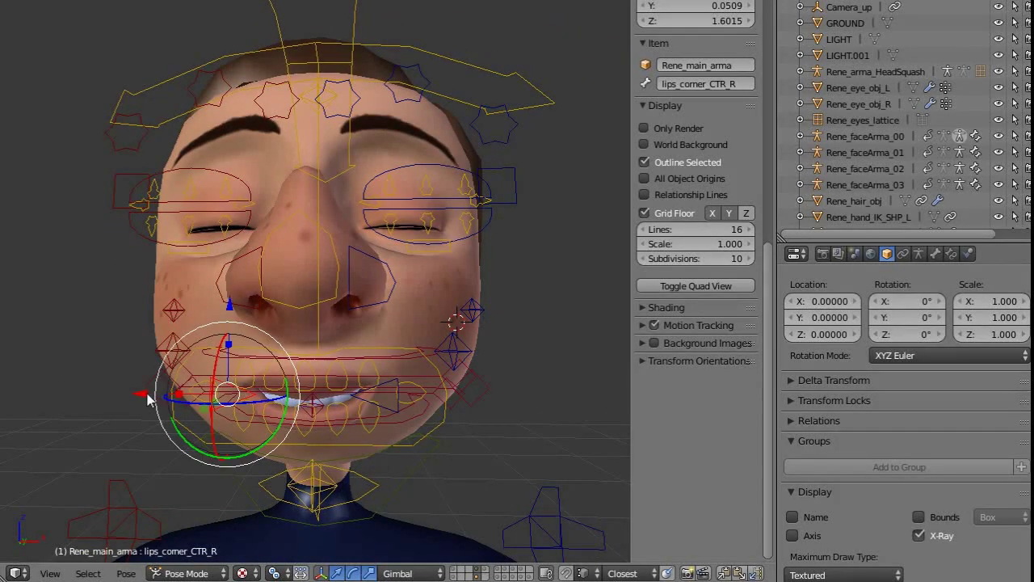
key(g)
key(x)
click(318, 408)
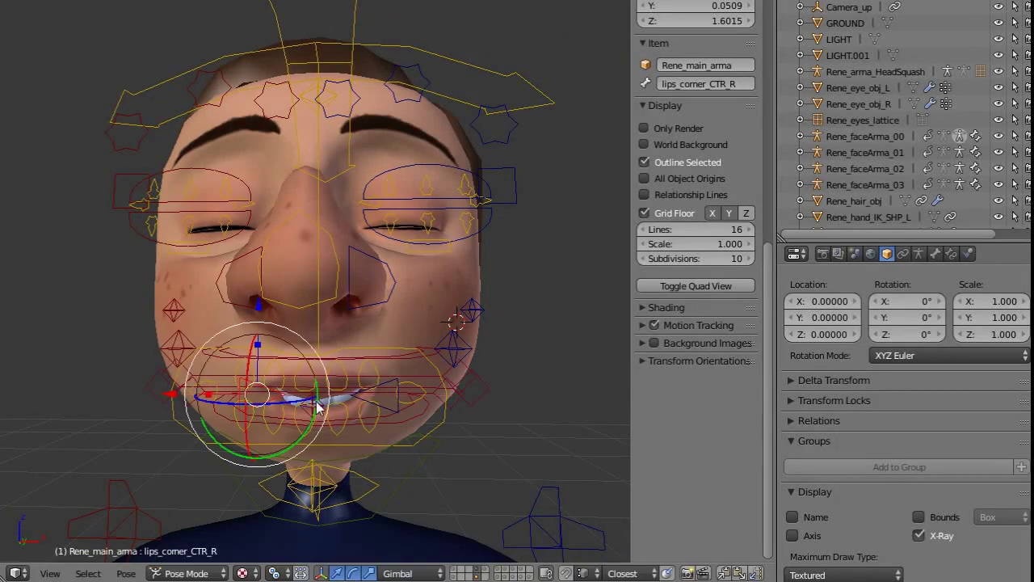
right_click(397, 412)
drag(300, 392, 279, 393)
On lips_main_CTR_C, set jaw_vis and tongue_vis to 0 and sec_lips_vis to 1 so only the secondary lip controls show.
right_click(449, 418)
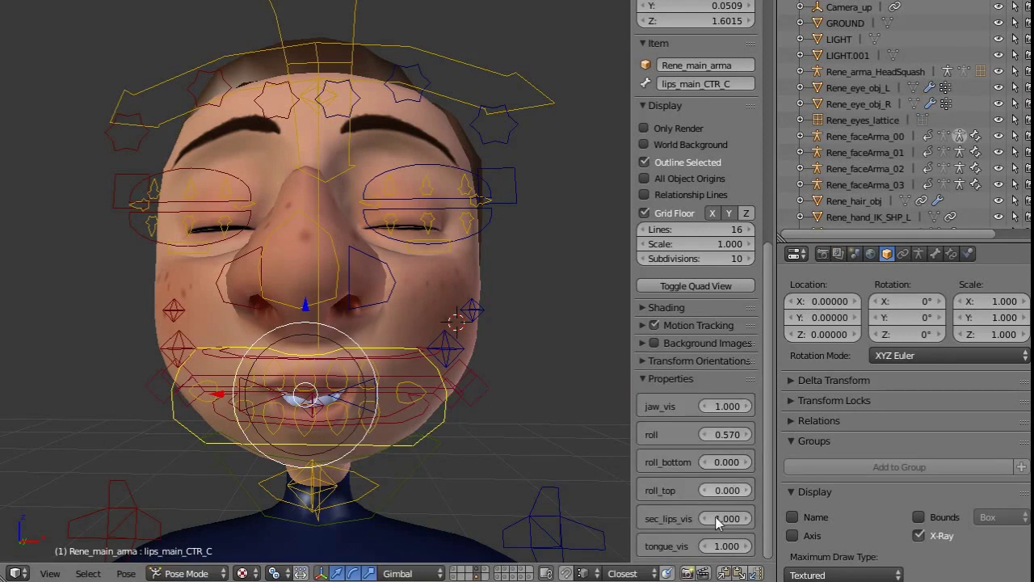
key(BackSpace)
drag(581, 548, 501, 547)
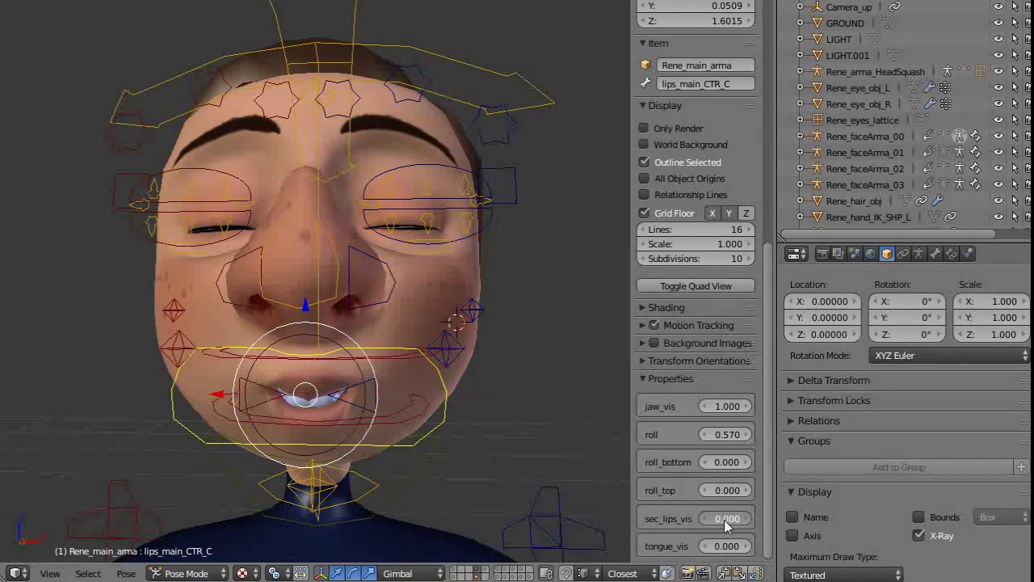
drag(724, 520, 808, 519)
drag(570, 402, 368, 451)
Select the secondary controls along the lower lip and raise them together to close the mouth.
middle_drag(327, 458, 339, 396)
scroll(300, 415, up, 4)
right_click(170, 451)
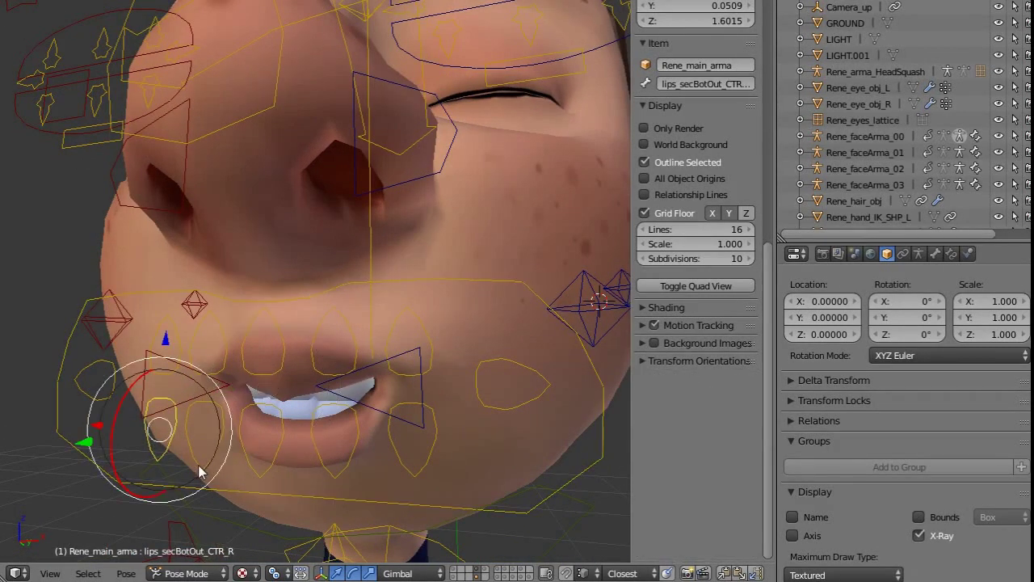
shift+right_click(198, 464)
shift+right_click(258, 469)
right_click(327, 361)
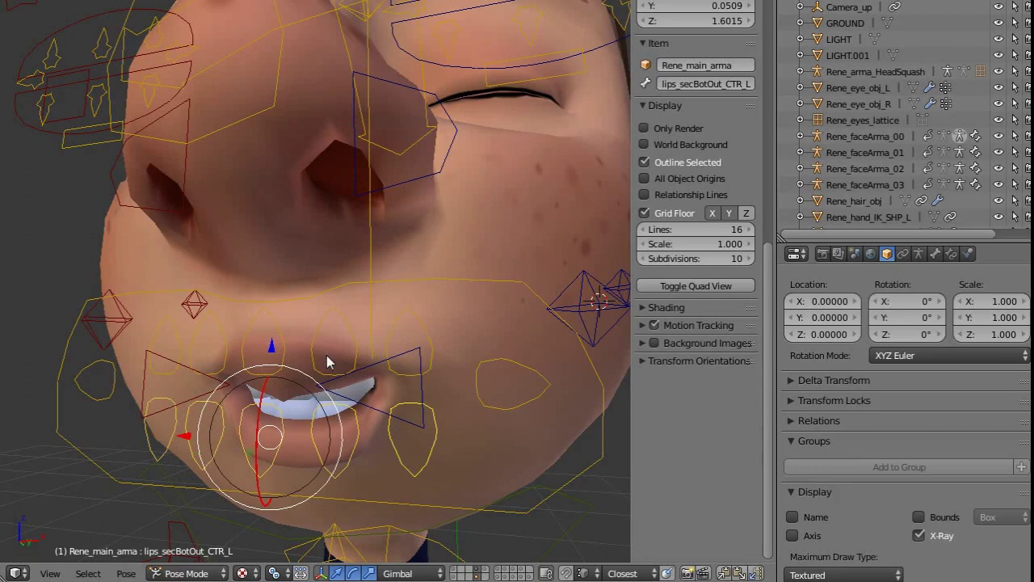
drag(273, 349, 275, 327)
Turn on the viewport display of the Rene_new_msh Subs modifier and briefly preview the closed lips with Only Render.
middle_drag(275, 373, 545, 231)
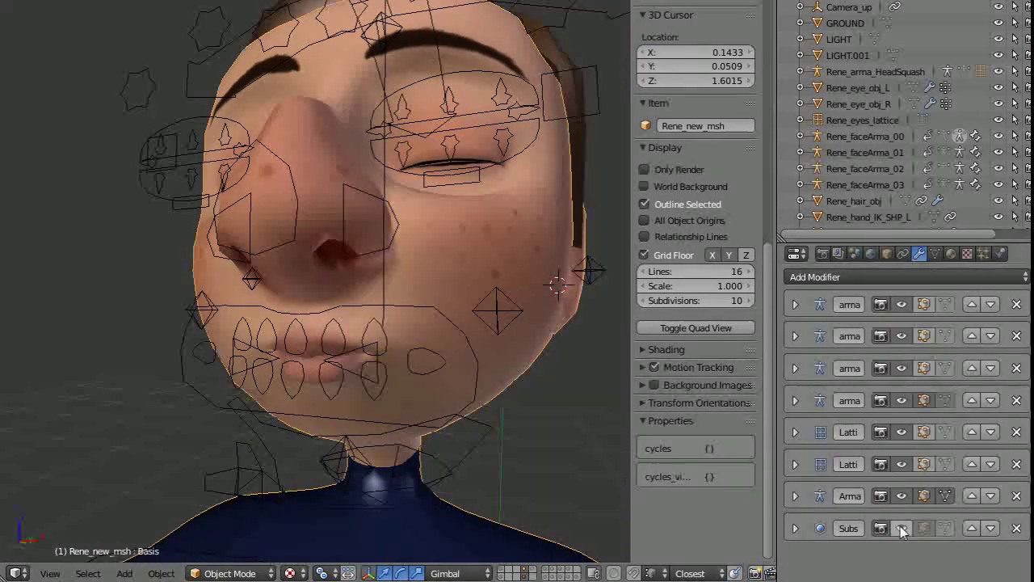
click(901, 528)
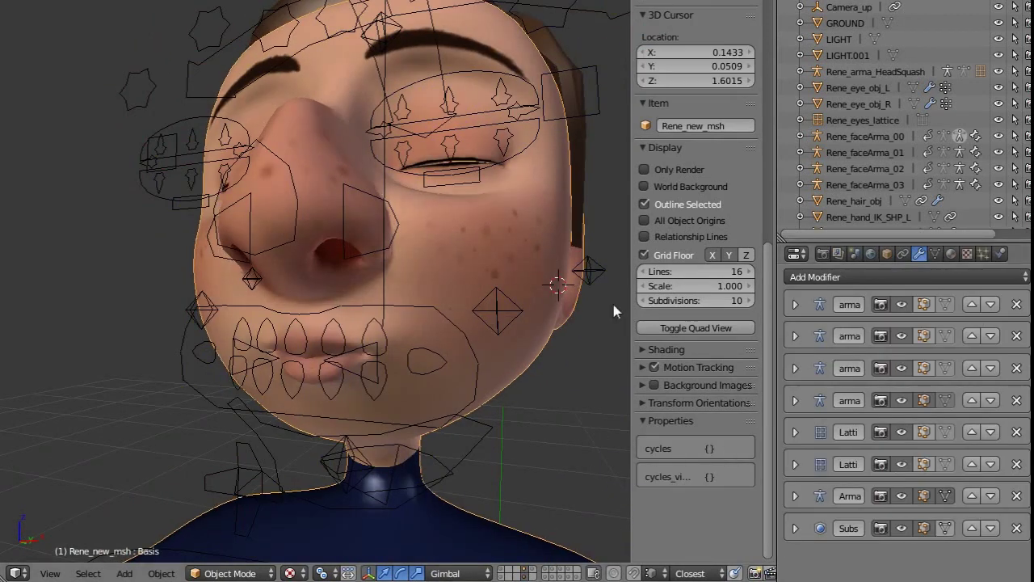
click(644, 169)
middle_drag(581, 243, 410, 236)
click(644, 170)
Select the secondary controls along the upper lip and push them slightly forward along Y.
scroll(372, 314, up, 3)
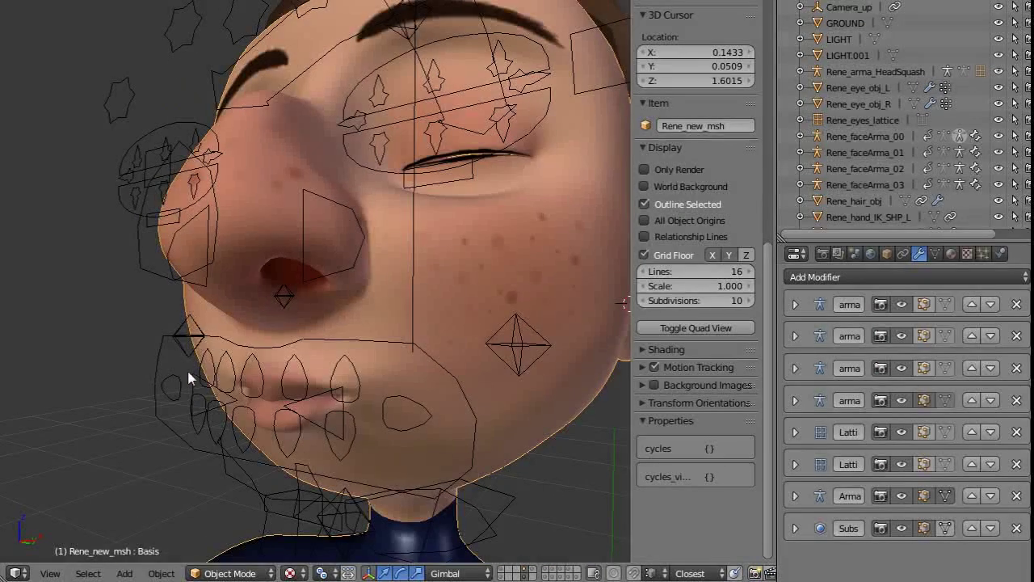
right_click(226, 359)
right_click(232, 364)
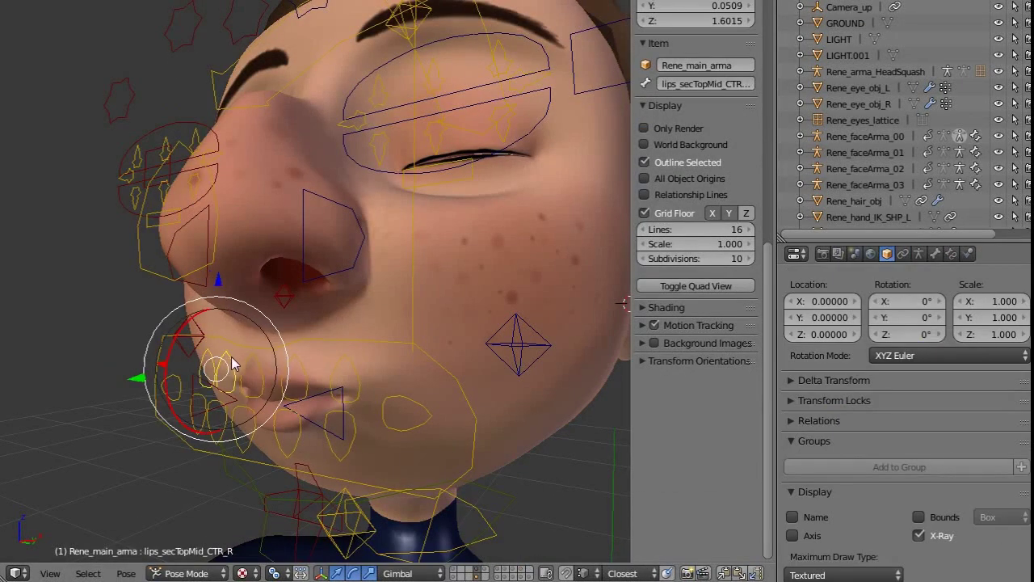
right_click(311, 380)
right_click(349, 375)
middle_drag(349, 376, 232, 367)
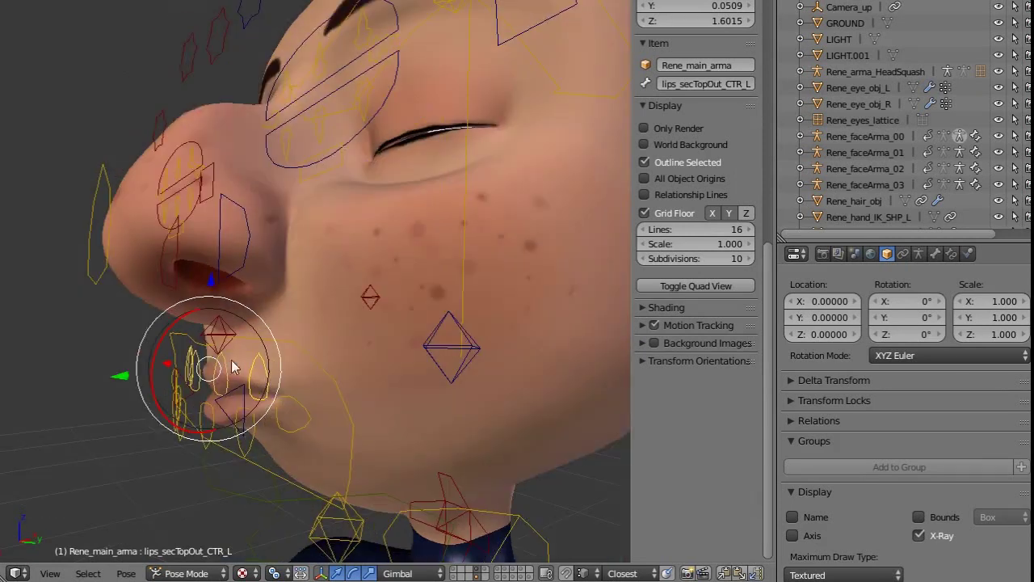
key(g)
key(y)
right_click(118, 384)
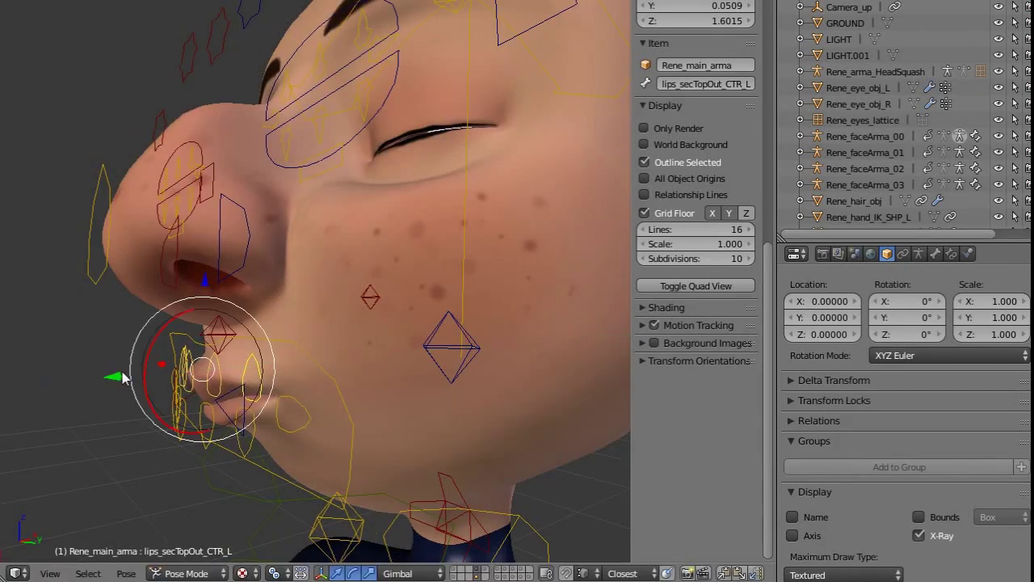
Try moving the whole mouth forward along Y with the lips_main_CTR_C control.
middle_drag(117, 383, 227, 408)
right_click(553, 428)
key(g)
key(y)
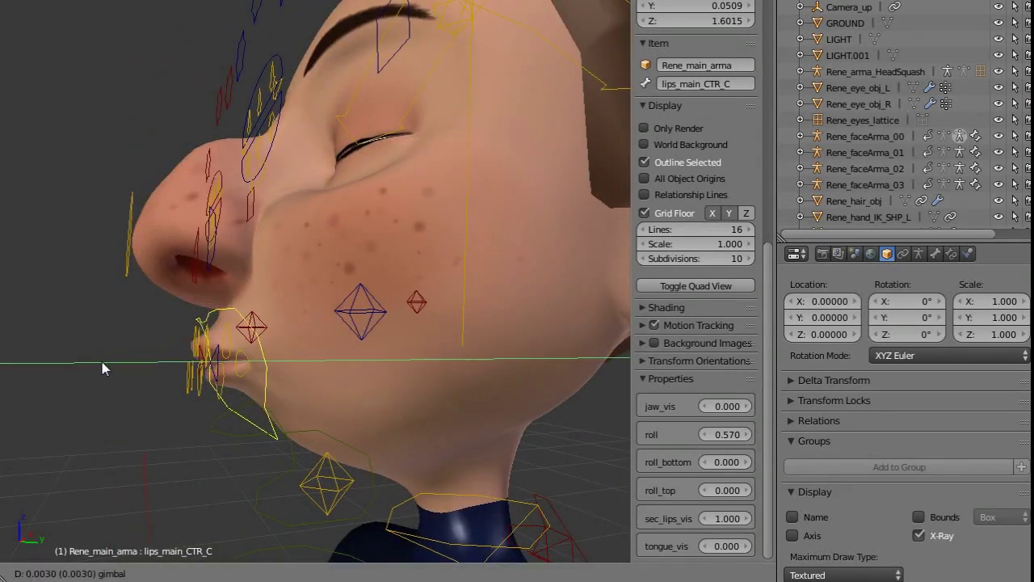
right_click(111, 353)
Inspect the puckered lips from several angles with the rig overlays temporarily hidden through Only Render.
middle_drag(111, 353, 240, 363)
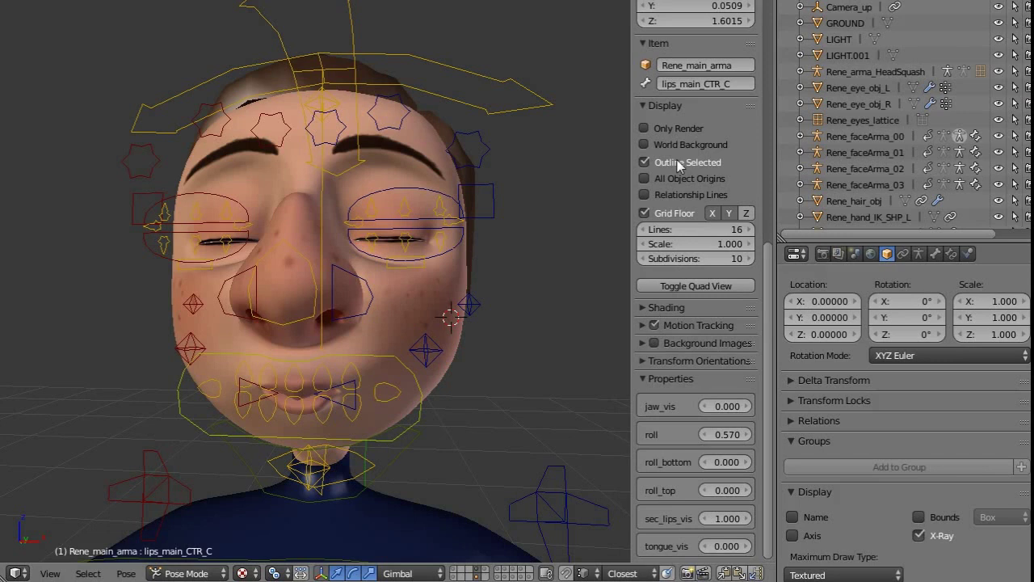
click(643, 128)
middle_drag(210, 202, 315, 186)
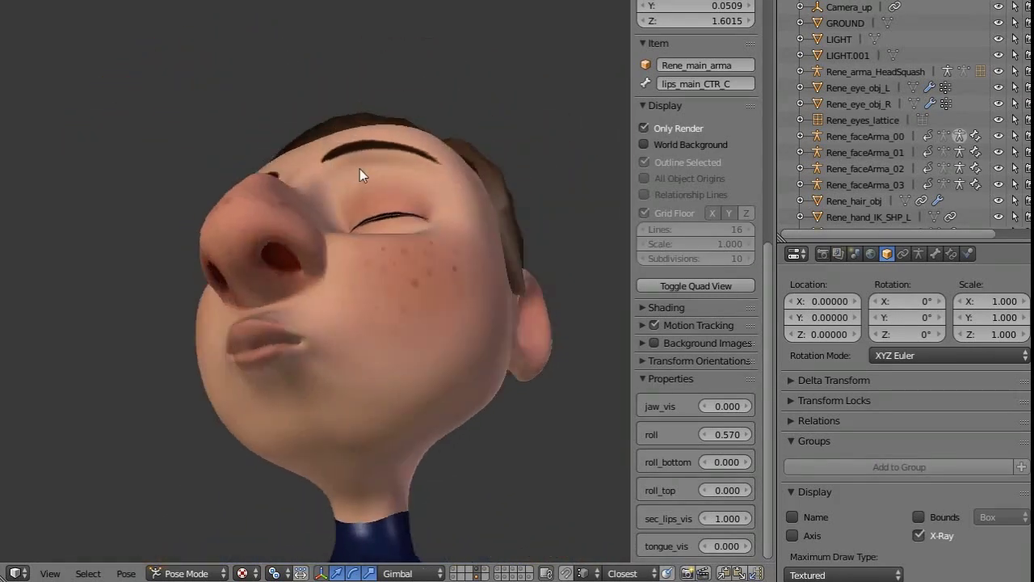
middle_drag(360, 169, 428, 243)
click(644, 127)
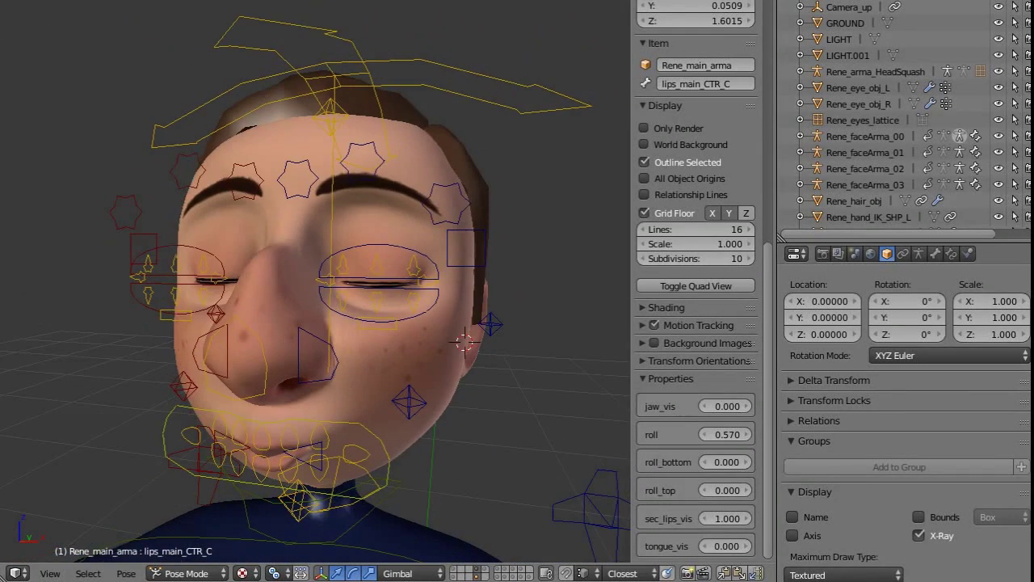
Select all rig controls and reset the puckered lips pose to the default.
middle_drag(450, 288, 395, 318)
key(a)
key(a)
key(a)
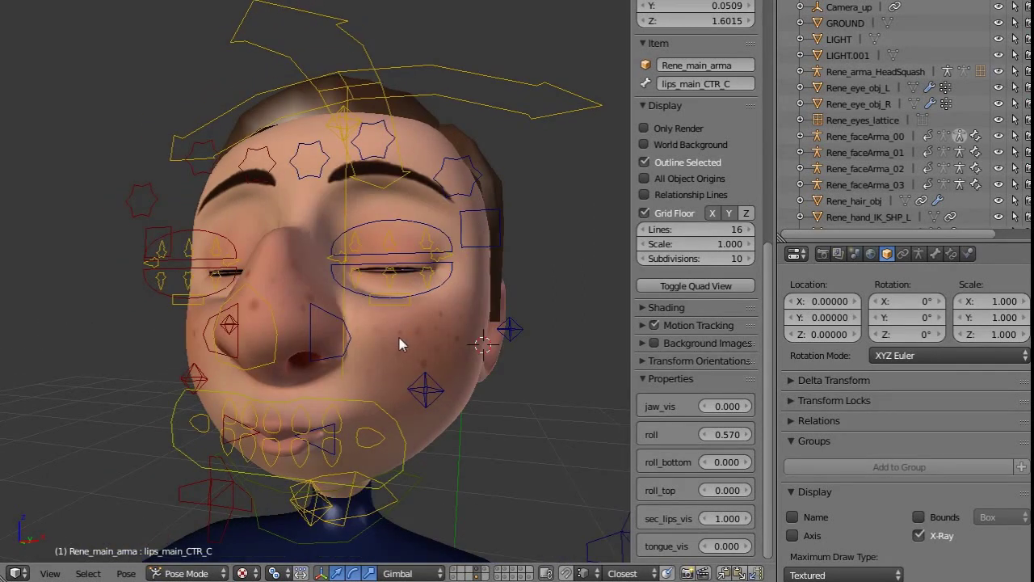
key(ctrl+z)
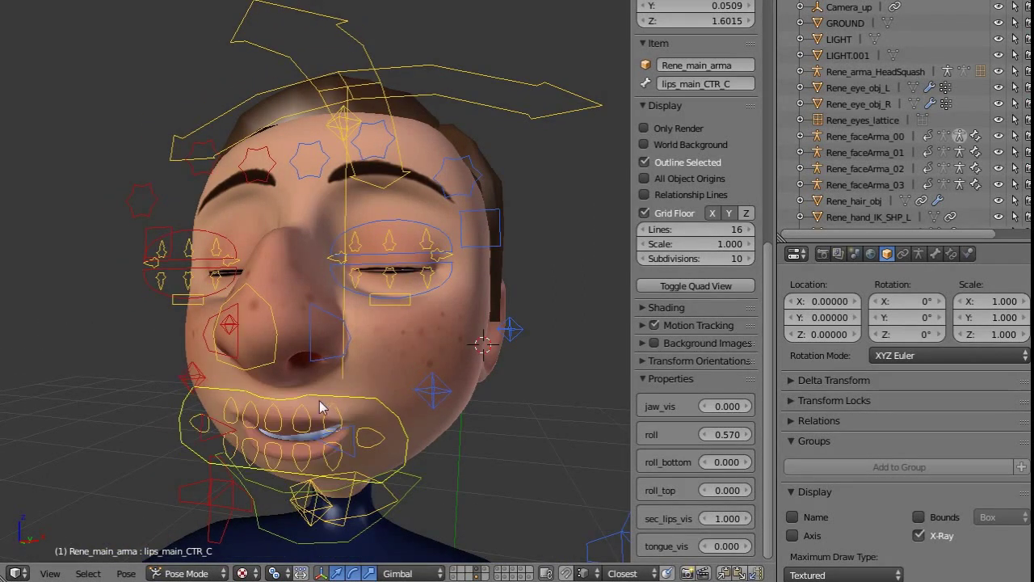
Set the roll property of lips_main_CTR_C to 0.
middle_drag(388, 404, 377, 371)
click(727, 435)
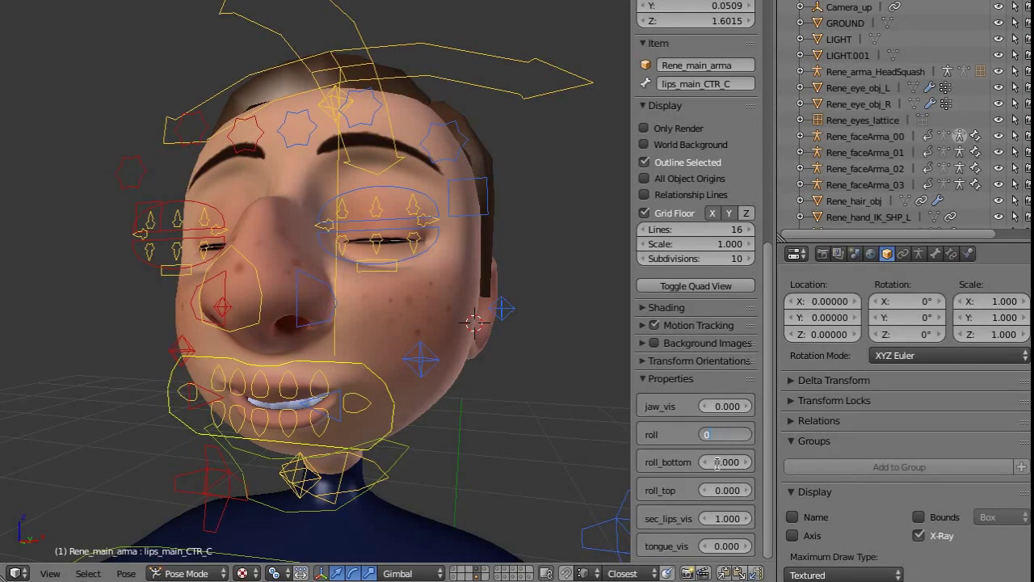
text(0)
key(Return)
middle_drag(518, 356, 418, 377)
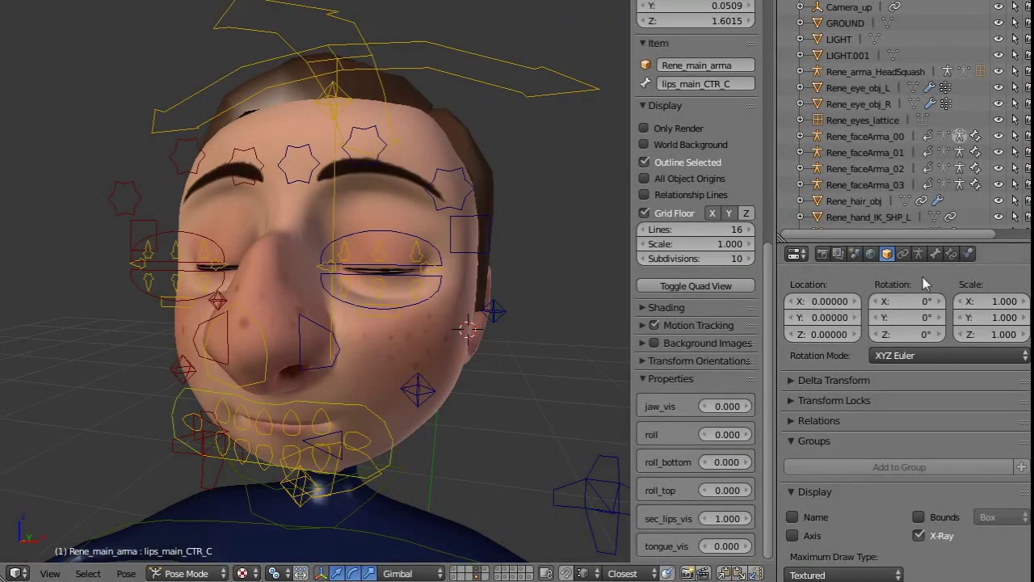
Select the Rene_new_msh mesh to view its modifier stack, and examine the face armatures by showing their layers one at a time.
right_click(450, 393)
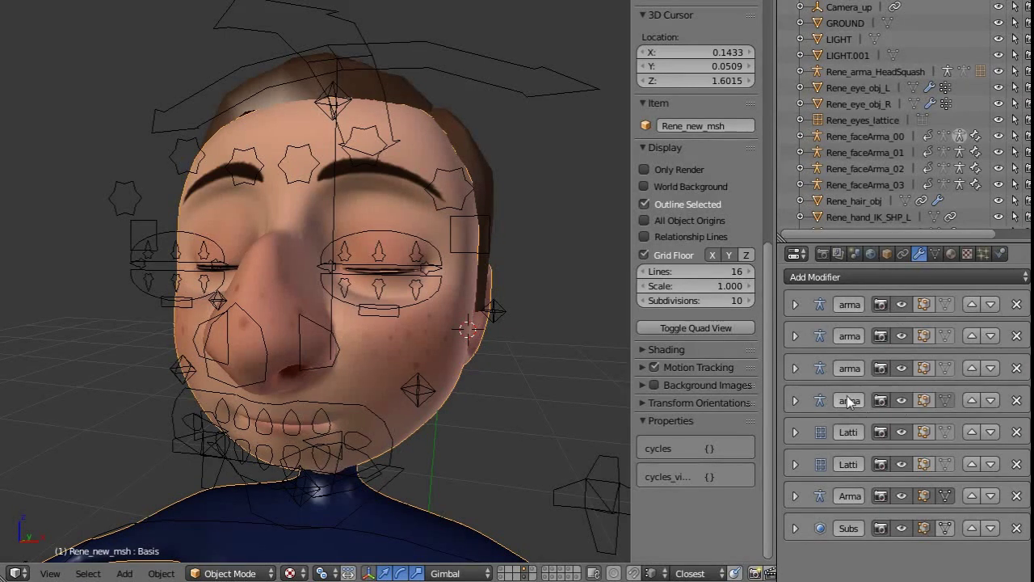
click(547, 576)
middle_drag(559, 519, 539, 551)
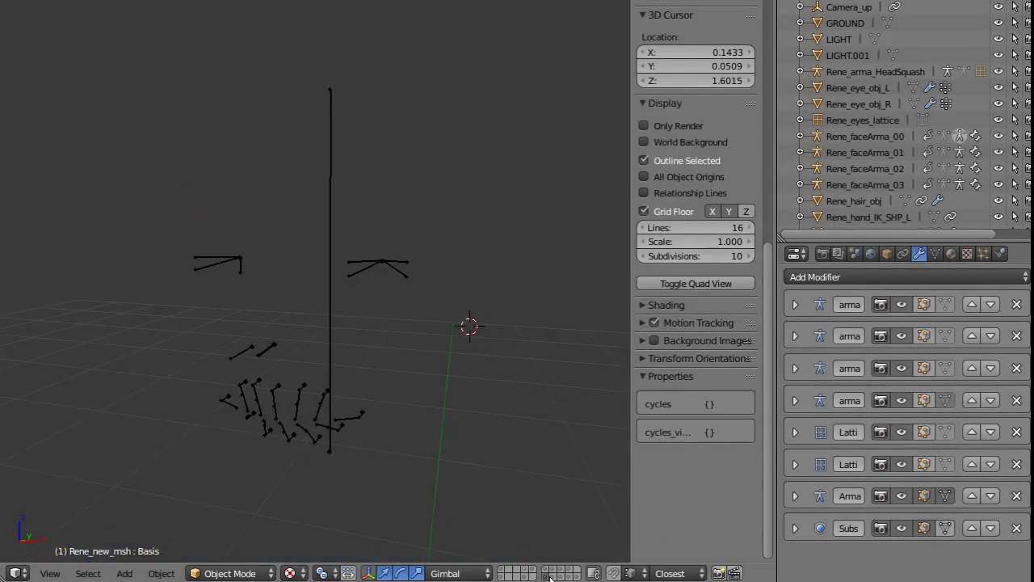
click(550, 576)
middle_drag(539, 490, 518, 487)
click(559, 576)
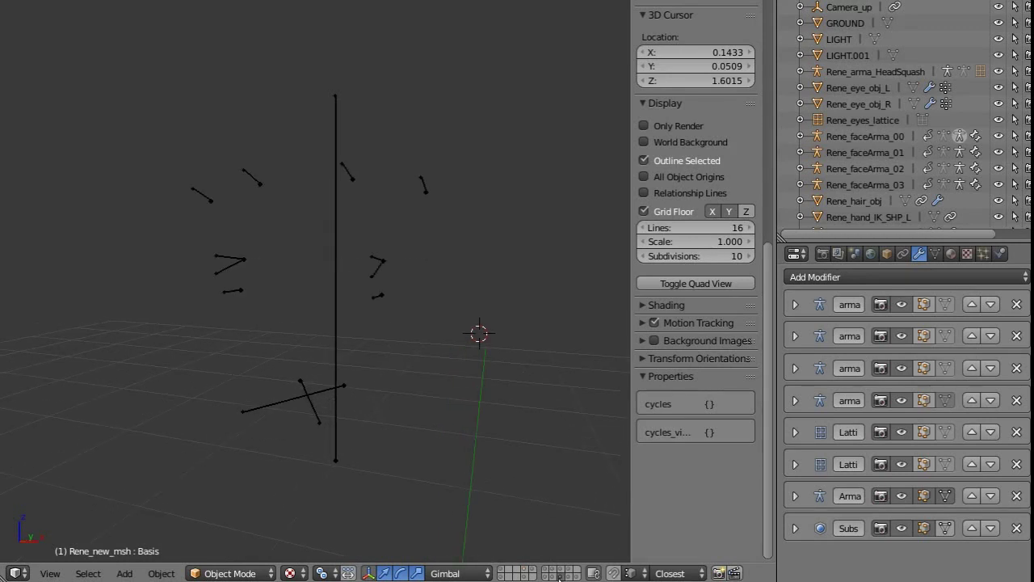
click(570, 575)
middle_drag(523, 483, 477, 484)
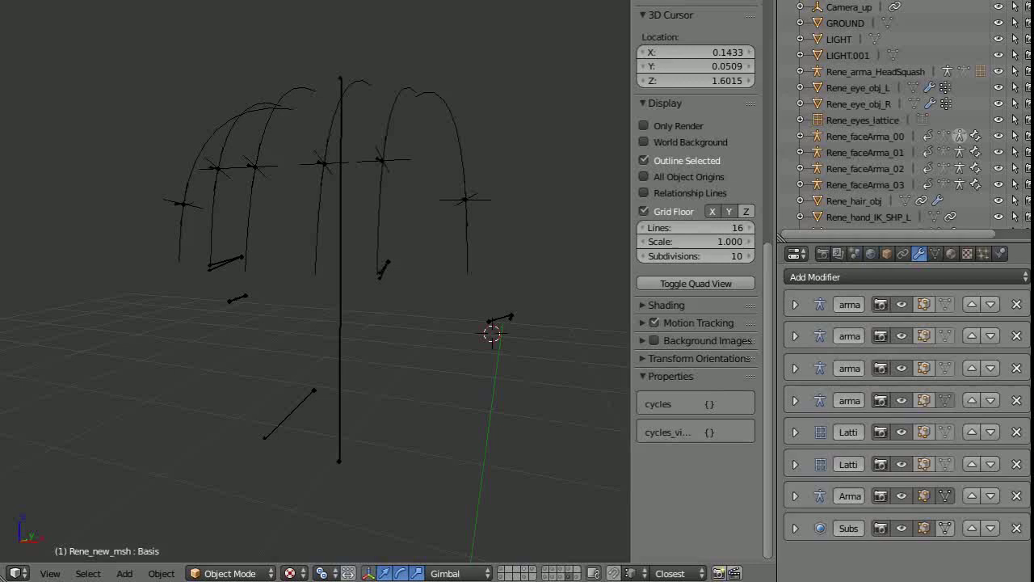
Show the face armature layer containing the individual lip bones by itself and examine it from several angles.
click(550, 576)
middle_drag(399, 408, 218, 377)
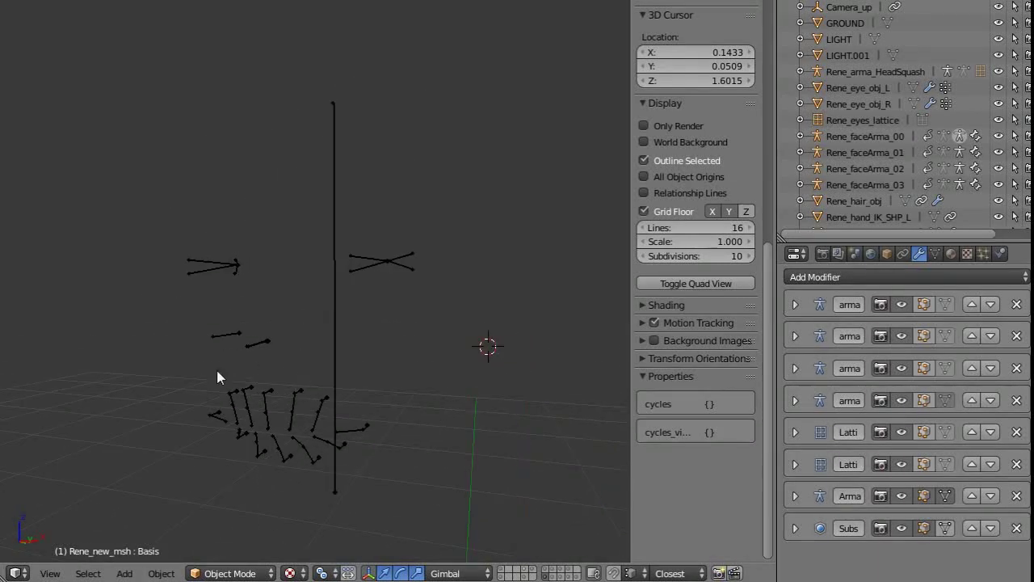
middle_drag(381, 432, 186, 413)
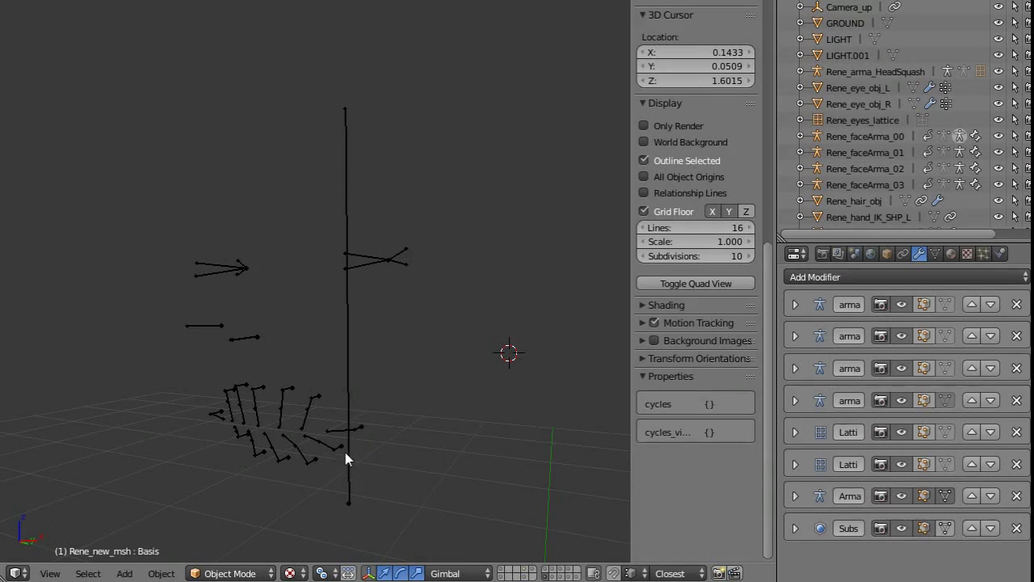
middle_drag(415, 232, 418, 248)
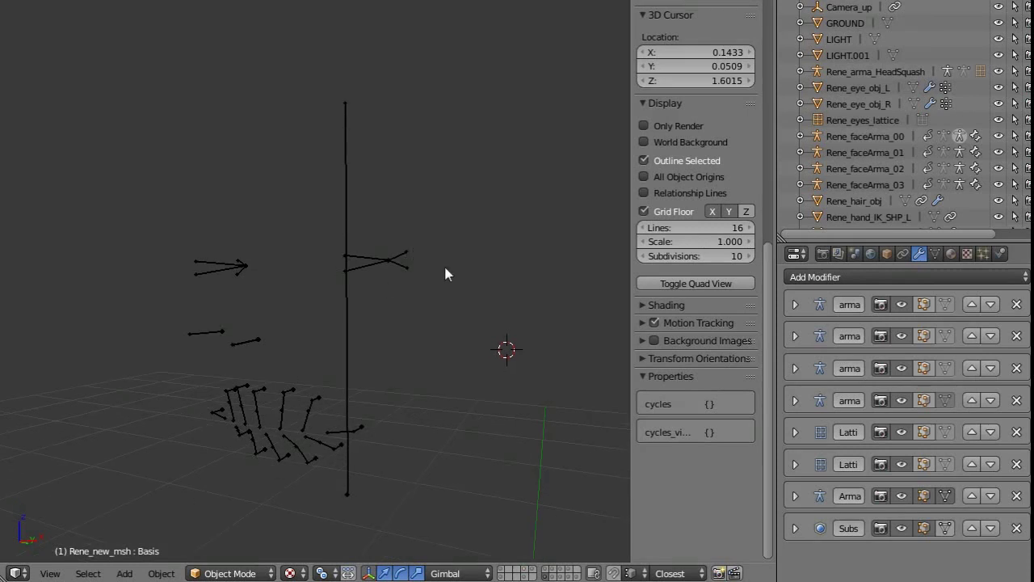
middle_drag(364, 269, 375, 291)
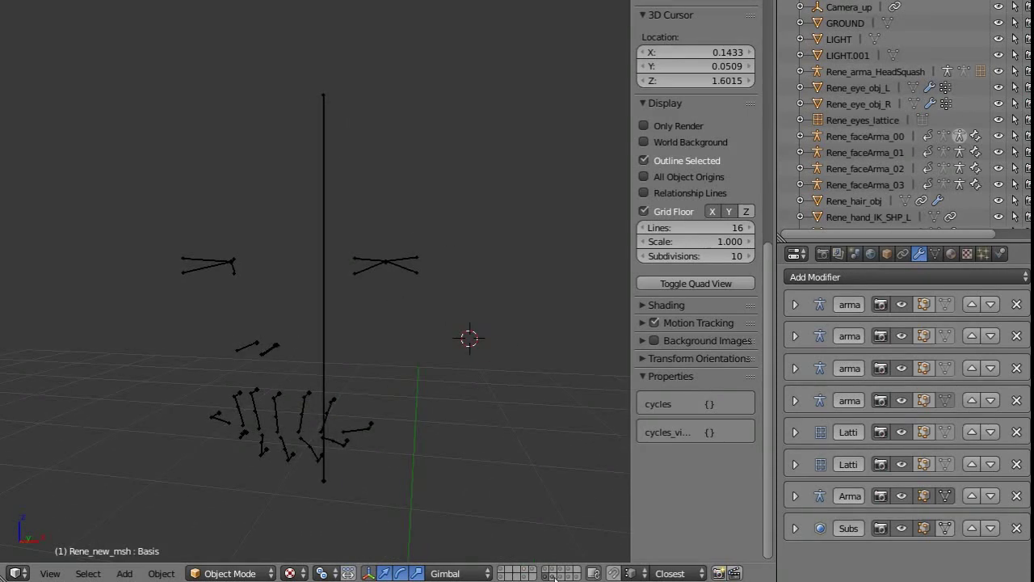
middle_drag(486, 322, 509, 445)
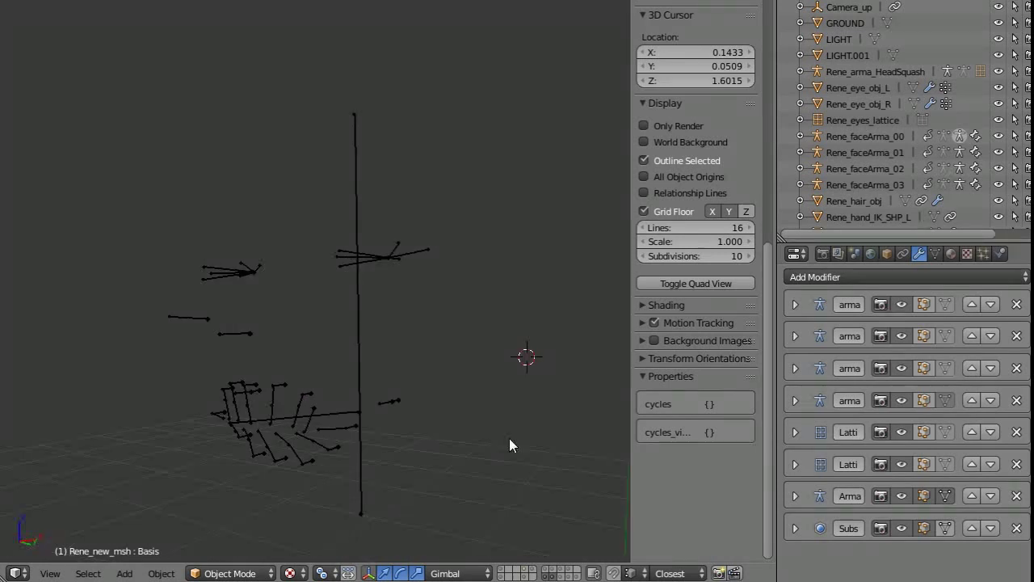
Display the remaining face armature layers together and examine the combined bone structure from different angles.
shift+click(555, 577)
shift+click(563, 577)
middle_drag(430, 311, 431, 365)
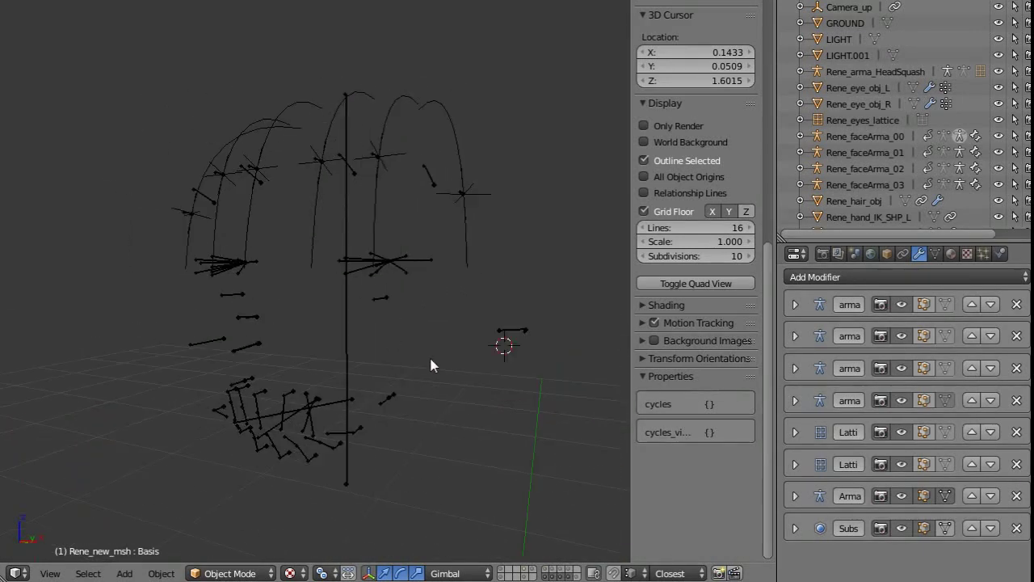
shift+click(523, 569)
middle_drag(360, 364, 317, 351)
click(526, 572)
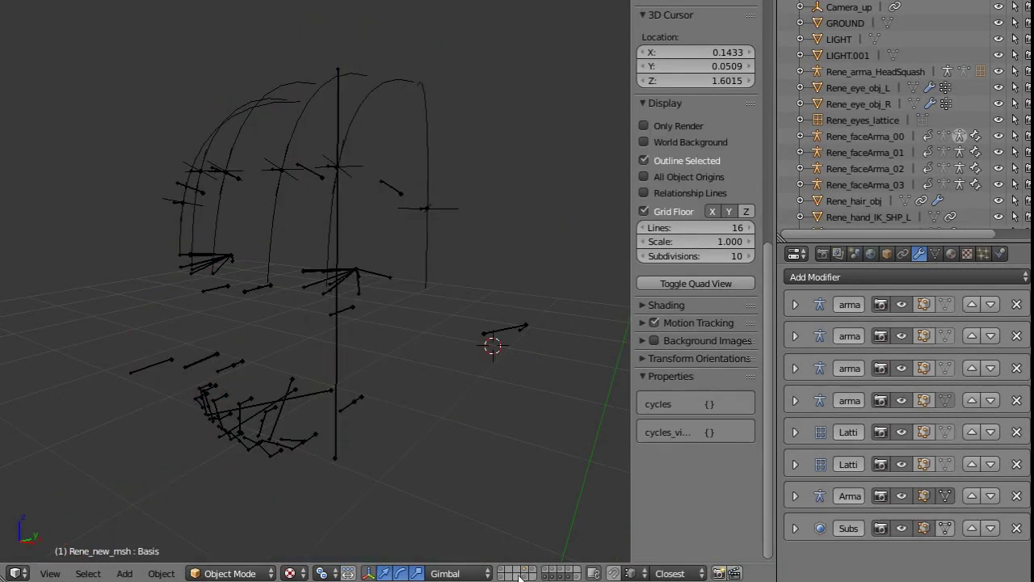
Isolate the lip-bone armature layer alongside the rig controls and set the roll of lips_main_CTR_C to 0.650.
click(546, 576)
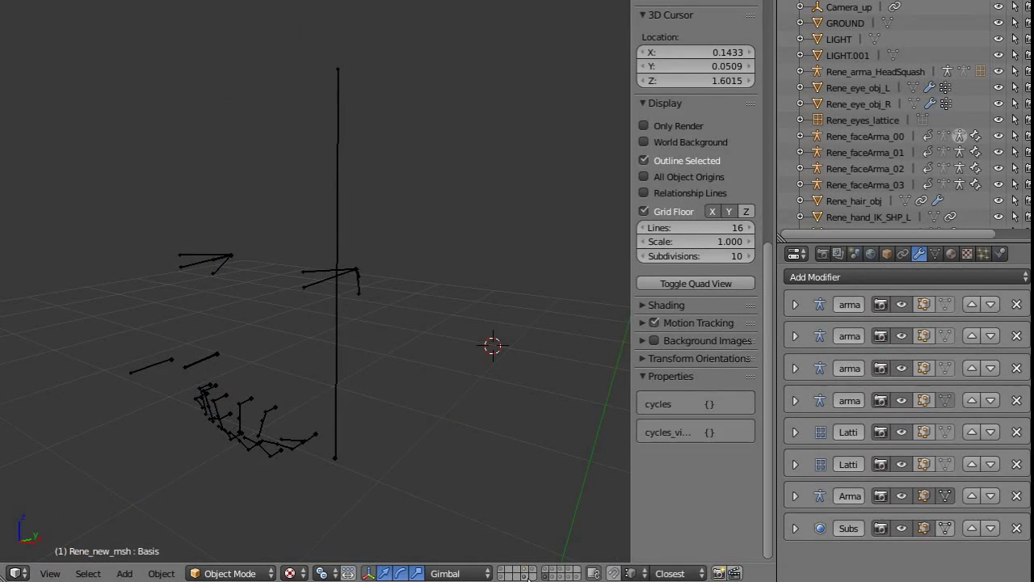
click(528, 575)
middle_drag(295, 355, 315, 363)
right_click(332, 387)
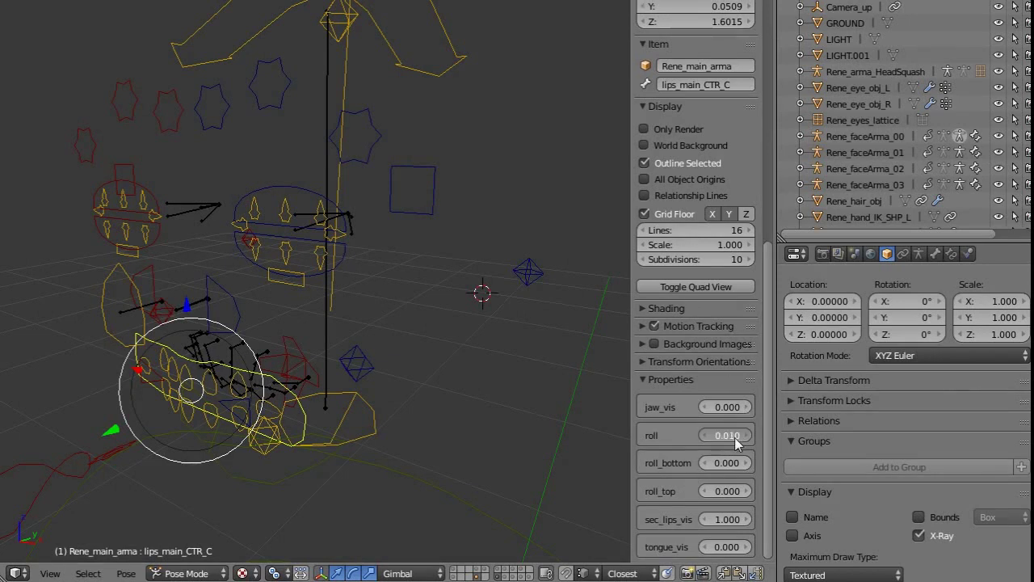
drag(734, 437, 797, 454)
middle_drag(468, 365, 437, 357)
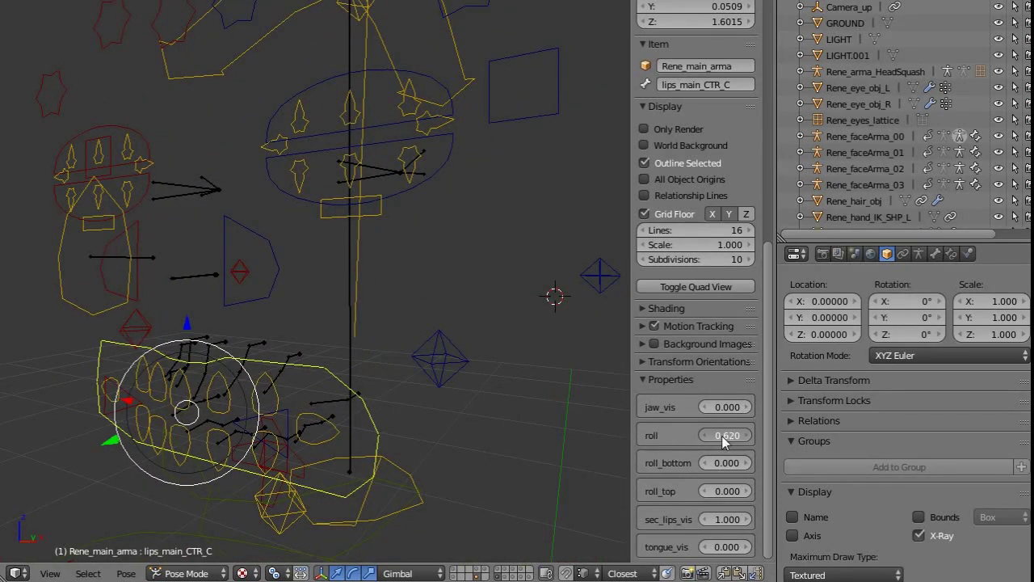
mouse_move(722, 435)
mouse_down()
mouse_move(642, 438)
mouse_move(750, 438)
mouse_move(726, 437)
mouse_up()
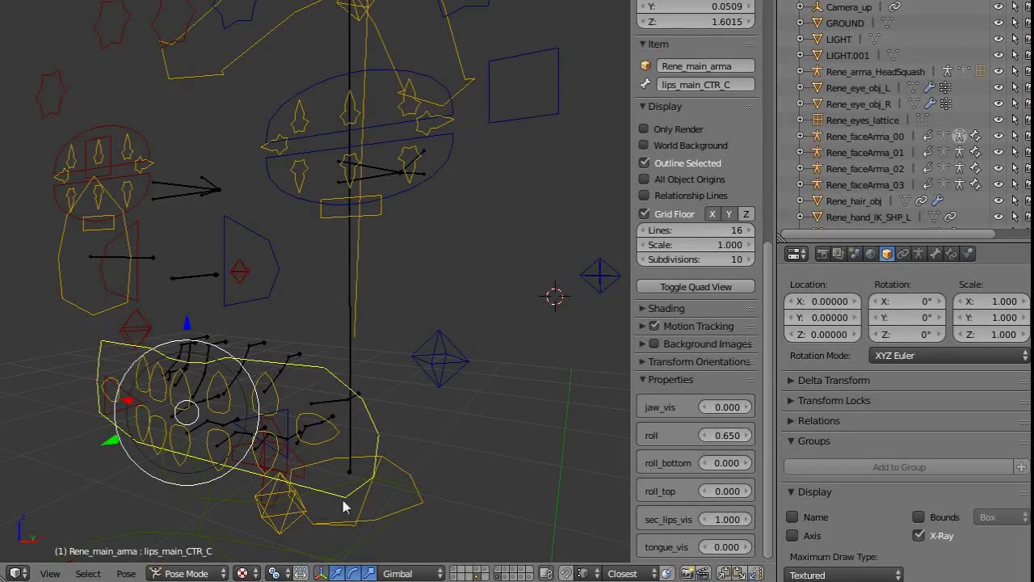
Try moving the left lip corner control lips_corner_CTR_L to see how the individual lip bones respond.
right_click(292, 426)
key(g)
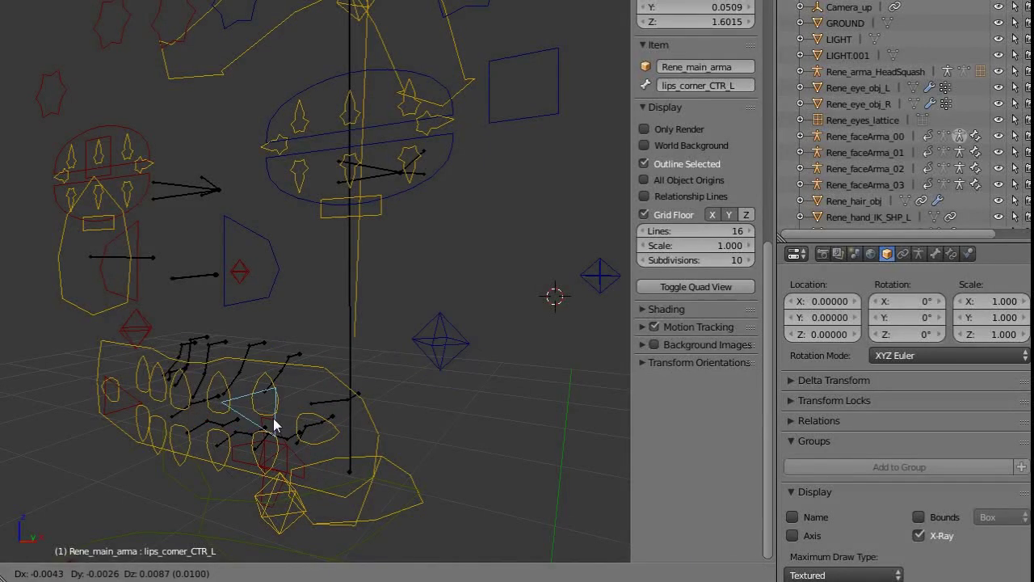
click(304, 410)
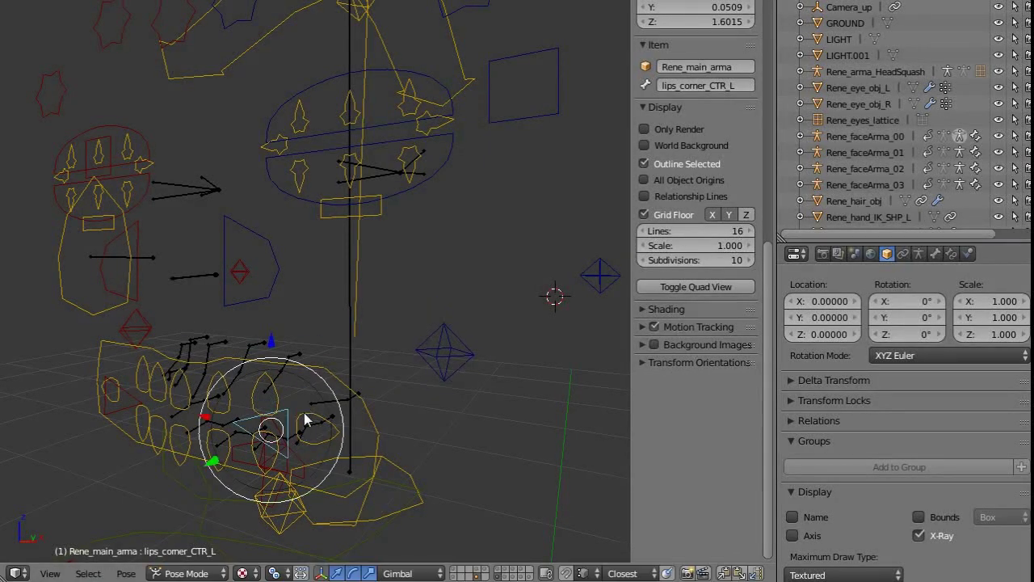
middle_drag(305, 410, 416, 398)
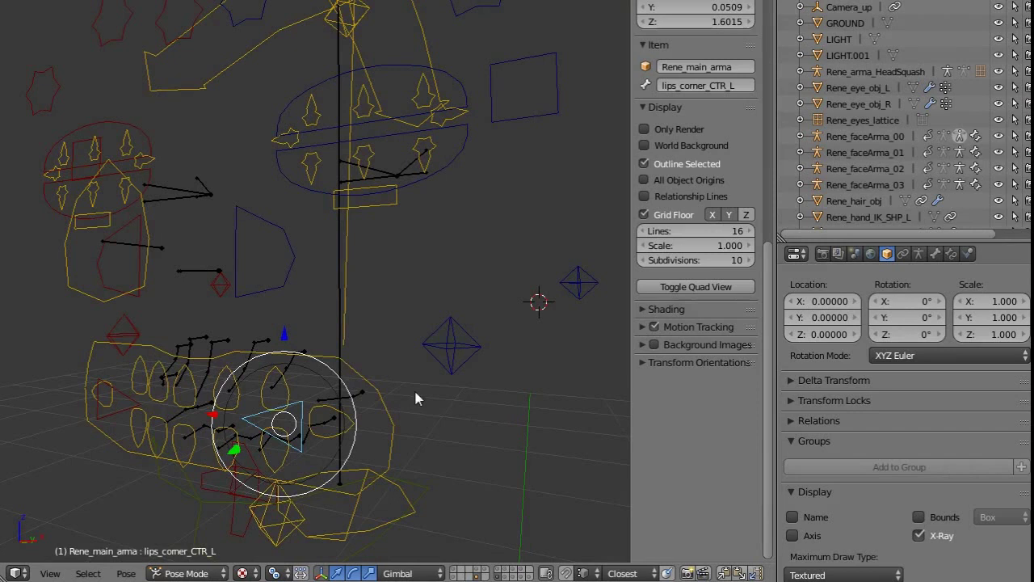
Show the armature layer with the mouth corner bones alongside the rig controls and try moving lips_corner_CTR_L.
click(510, 578)
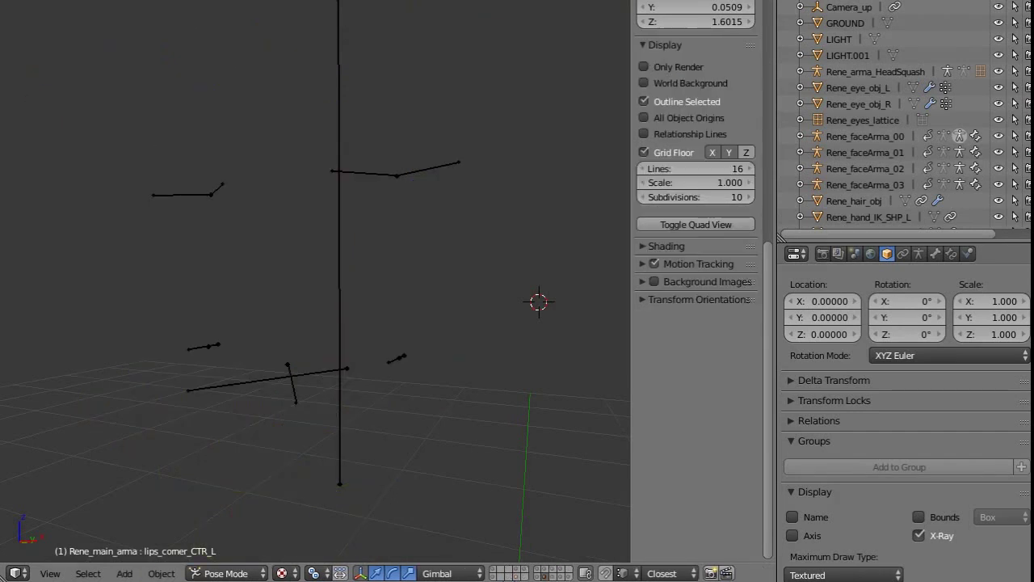
click(515, 576)
right_click(293, 437)
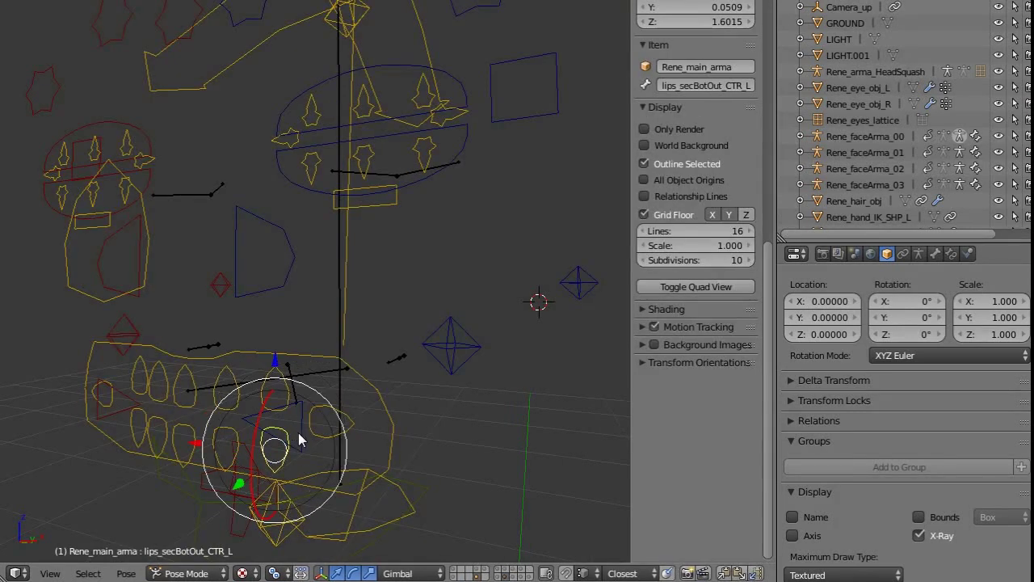
right_click(279, 427)
key(g)
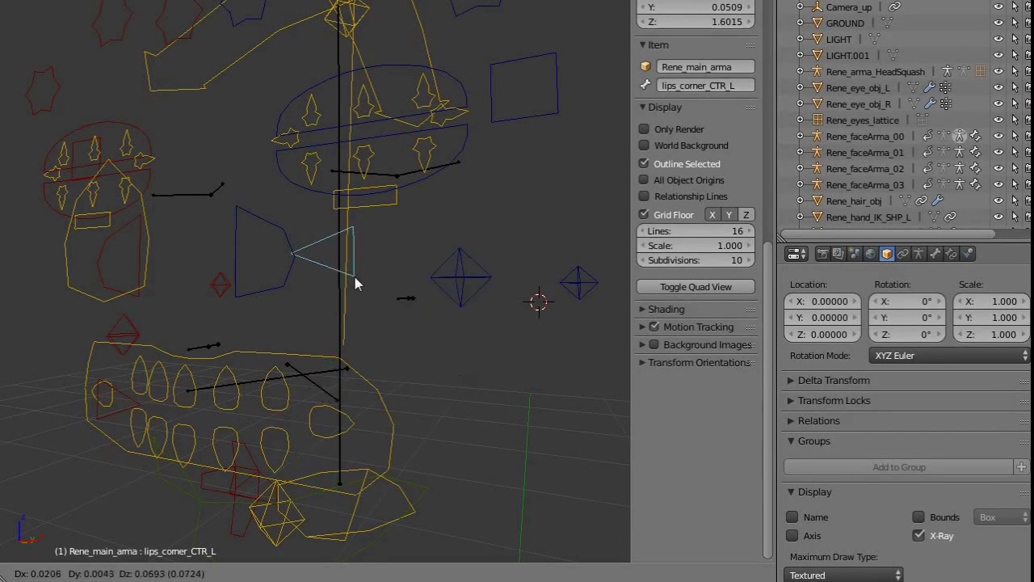
click(364, 415)
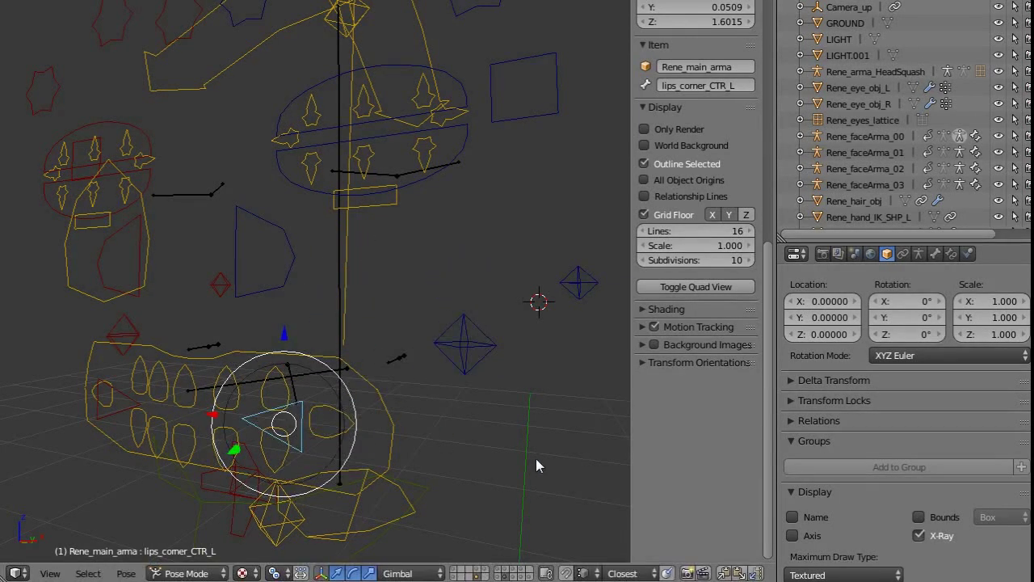
Add the character mesh to the visible layers and test how lips_corner_CTR_L deforms the mouth from two angles.
shift+click(509, 572)
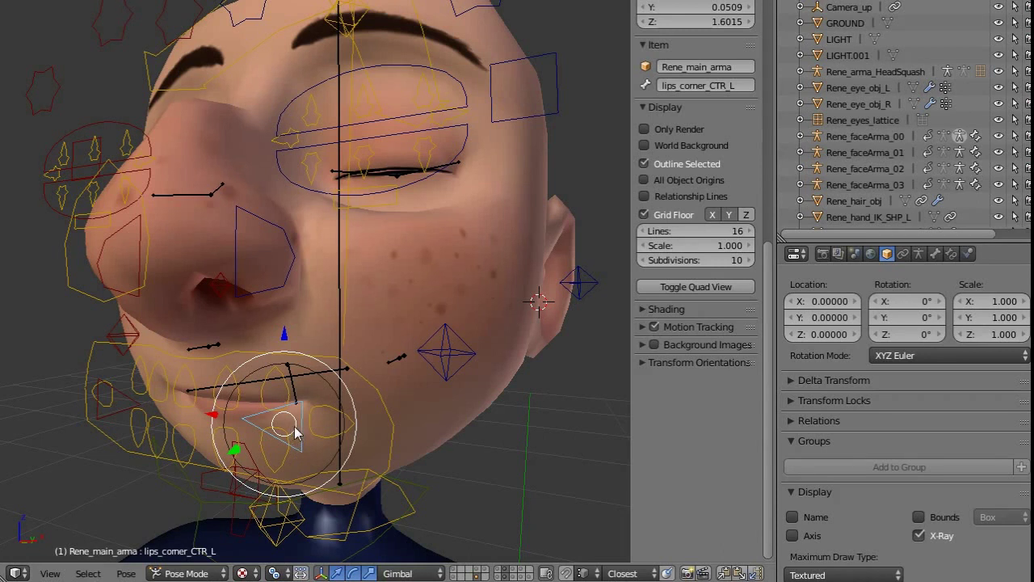
key(g)
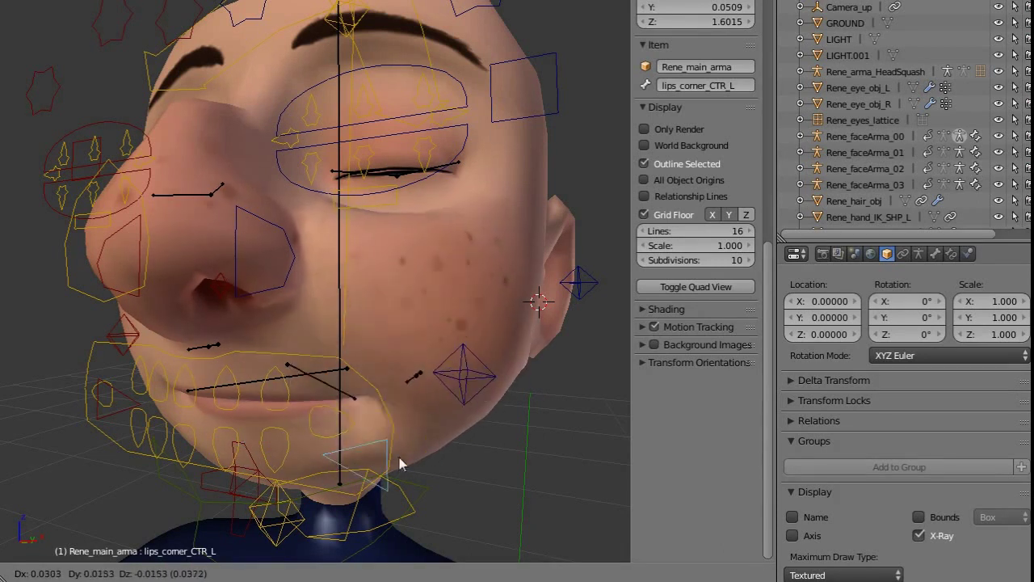
click(363, 369)
middle_drag(363, 370, 316, 391)
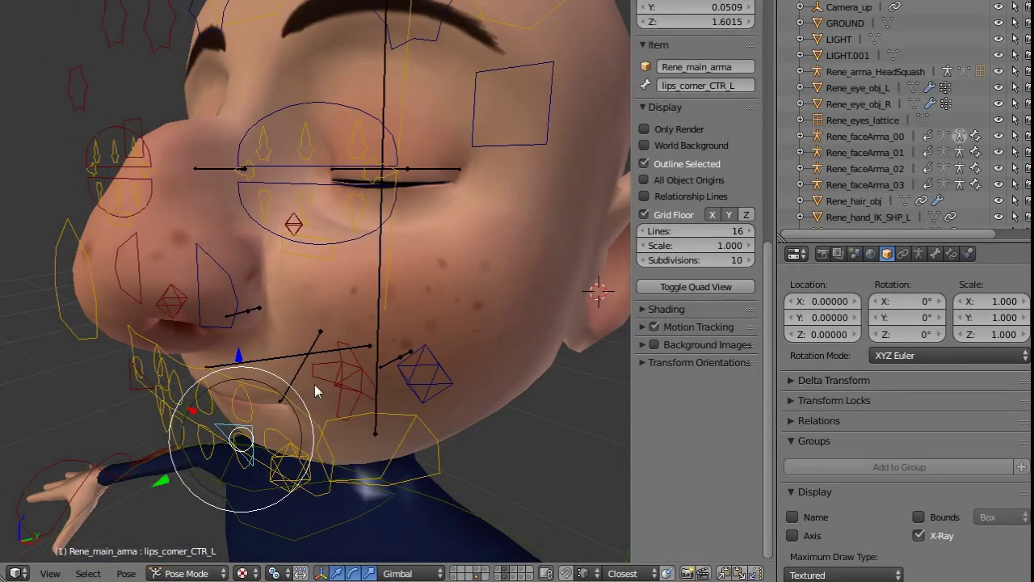
key(g)
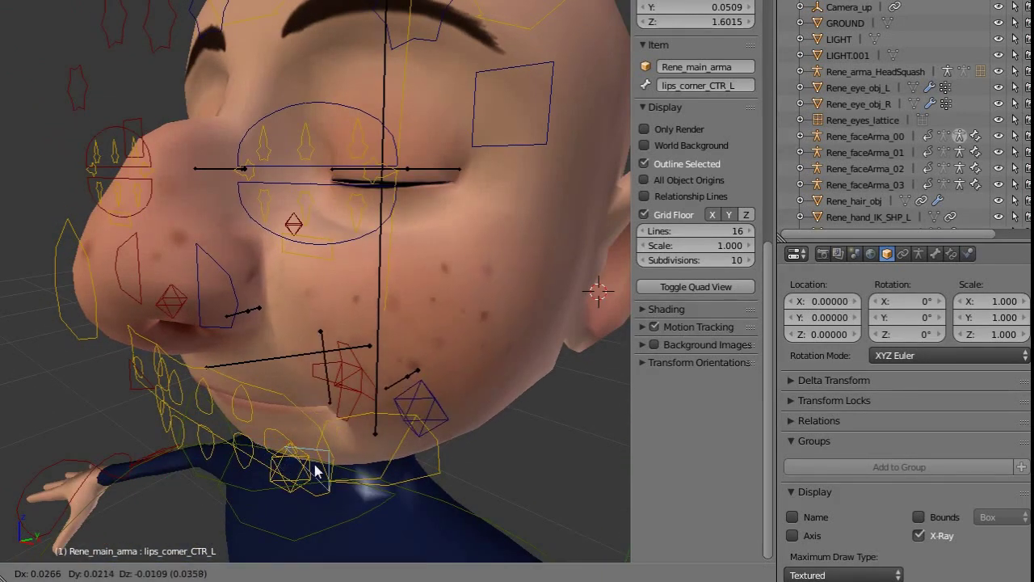
click(238, 441)
Try pulling lips_corner_CTR_L outward to stretch the mouth corner, and check the cheek deformation from several angles.
middle_drag(320, 330, 237, 386)
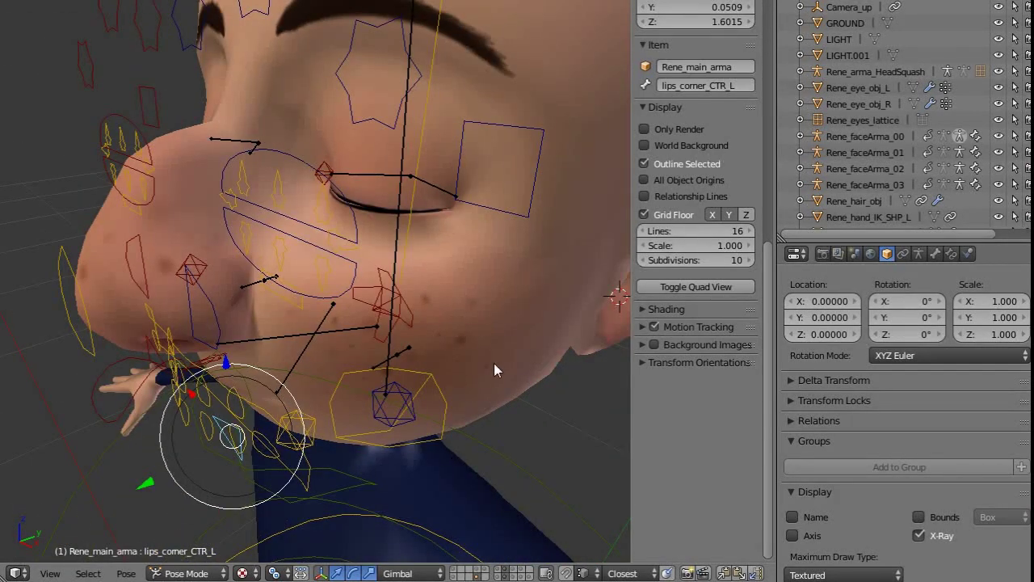
middle_drag(359, 401, 353, 439)
key(g)
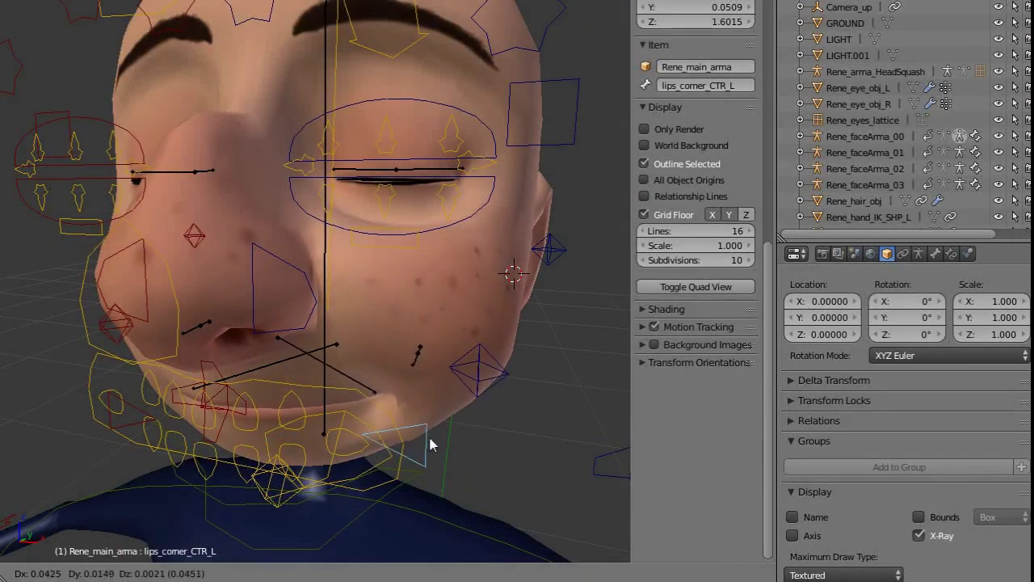
click(439, 432)
middle_drag(439, 432, 483, 383)
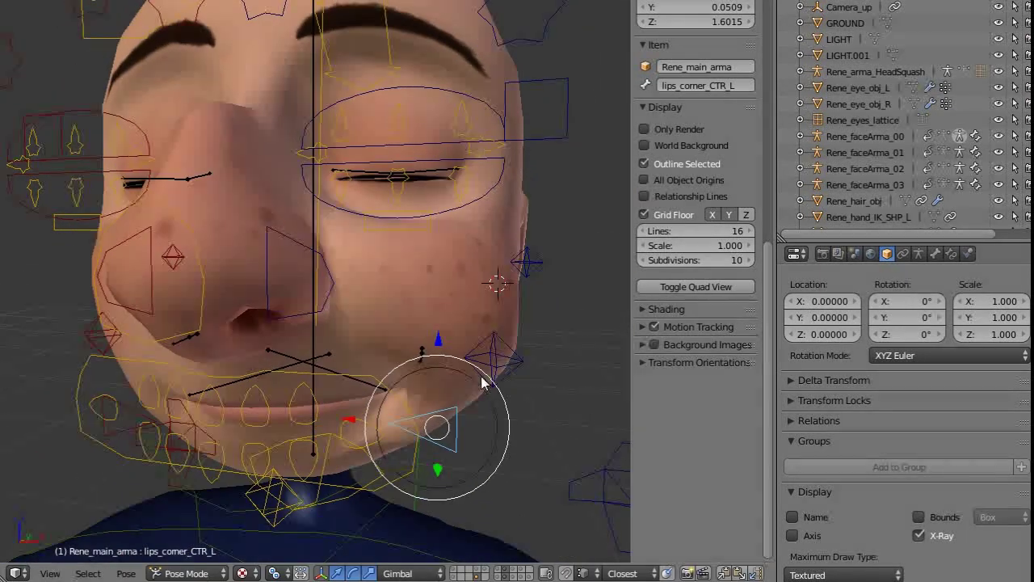
middle_drag(416, 348, 405, 347)
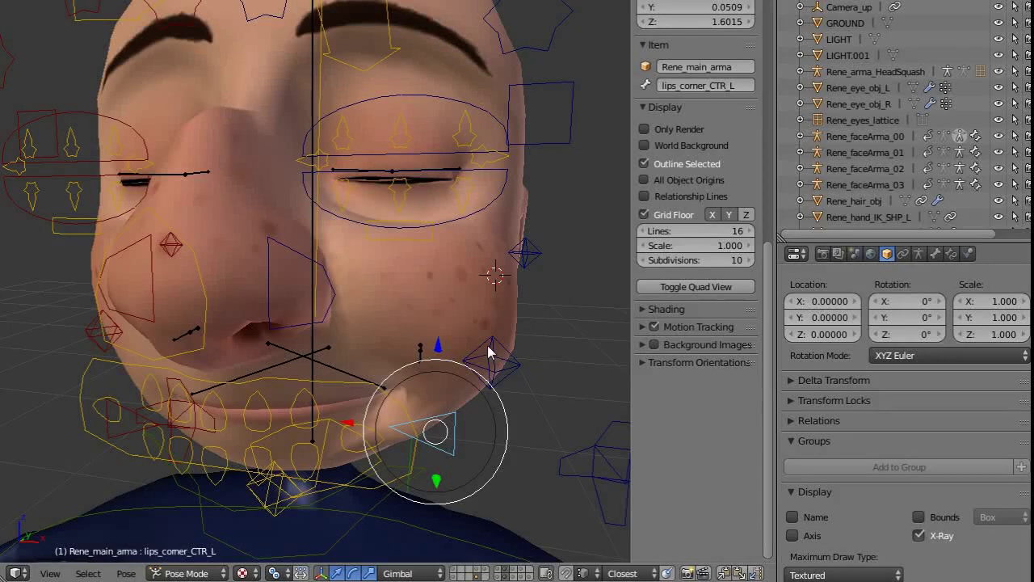
middle_drag(488, 352, 366, 405)
Show the armature layer with the eyebrow bones together with the mesh and rig controls, and try raising lips_corner_CTR_L.
click(520, 576)
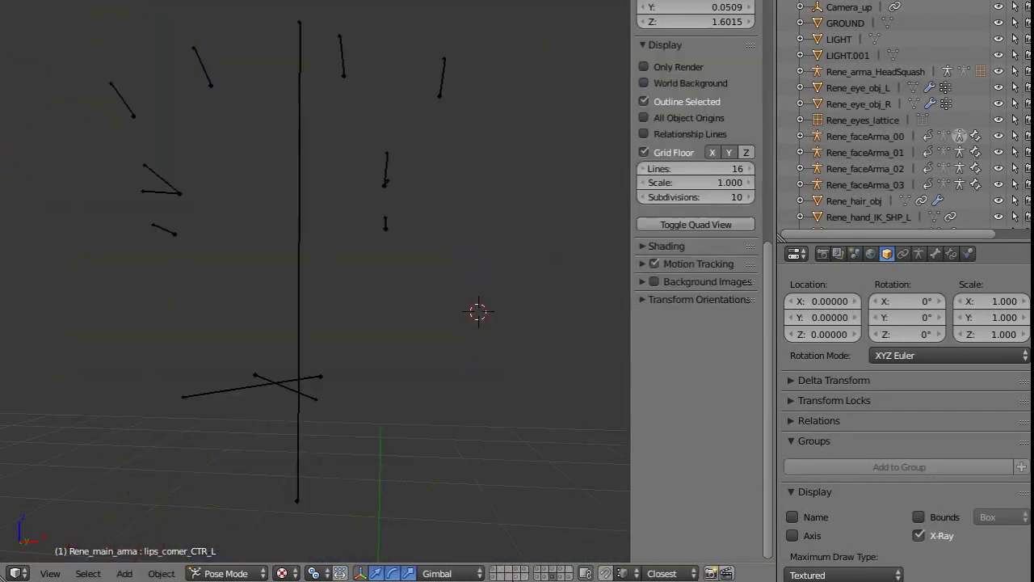
shift+click(554, 575)
middle_drag(402, 393, 323, 424)
shift+click(517, 576)
key(g)
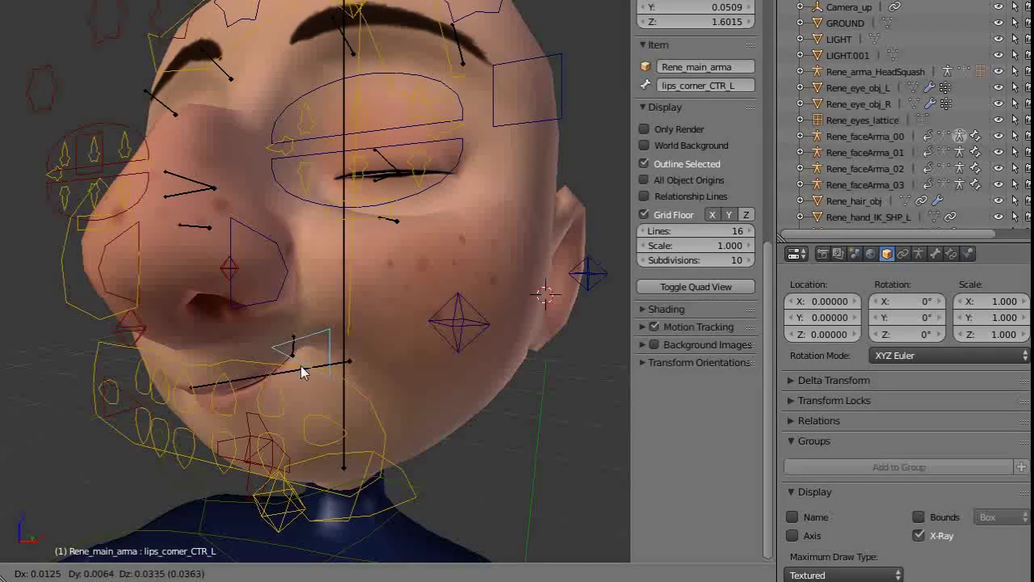
click(340, 366)
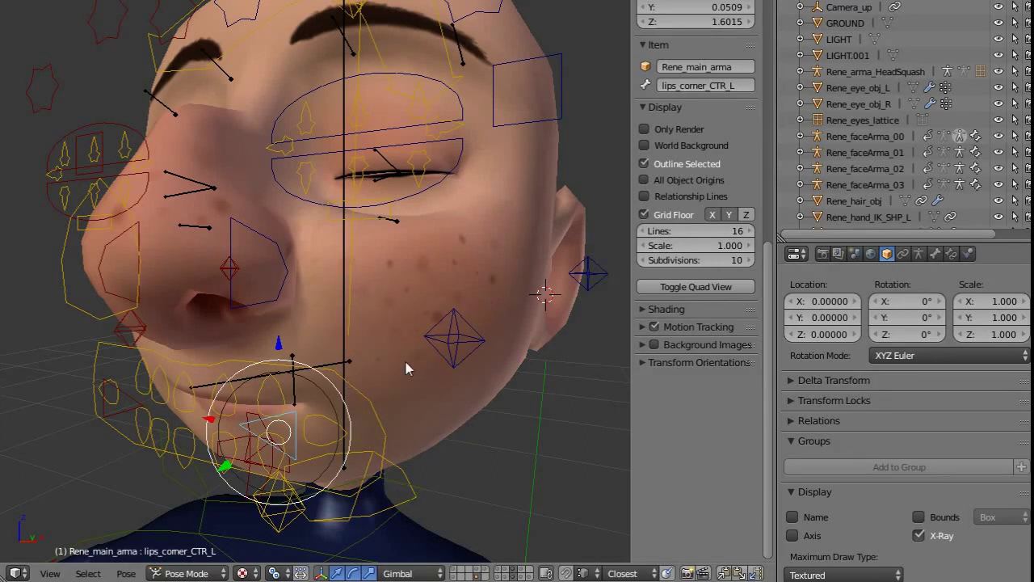
Try raising the left upper eyelid's middle control, eyelid_top_secMid_CTR_L.
middle_drag(409, 367, 342, 239)
right_click(341, 239)
key(g)
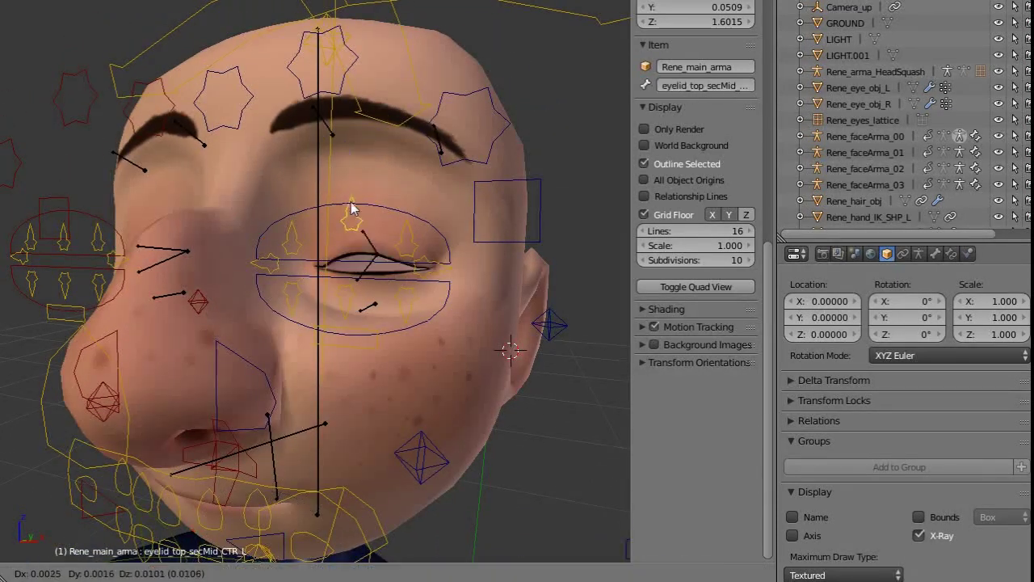
click(346, 240)
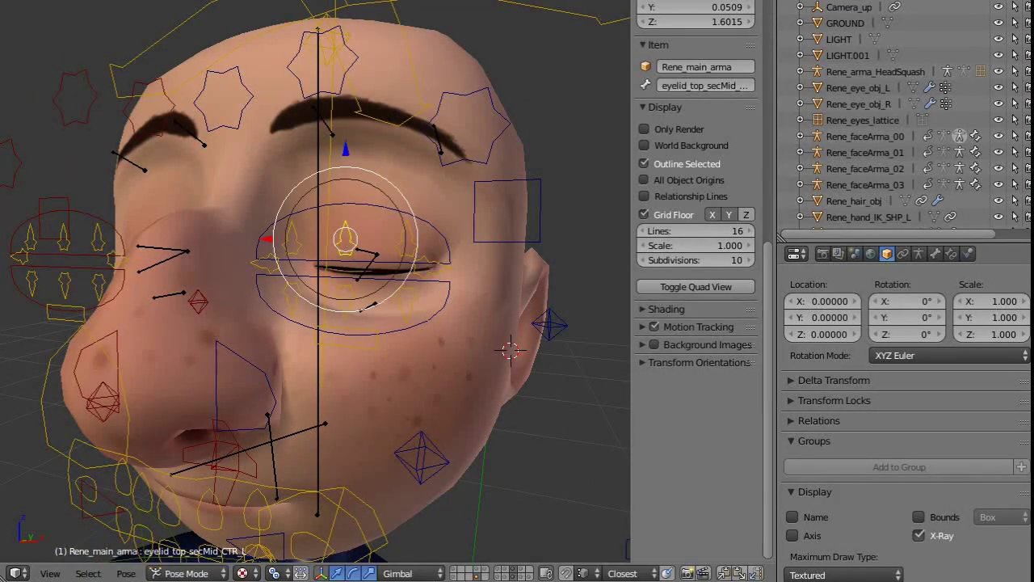
Show the armature layer with the main eyelid and mouth corner bones, and try moving eyelid_top_secIn_CTR_L and eyelid_secIn_CTR_L.
click(510, 573)
click(550, 573)
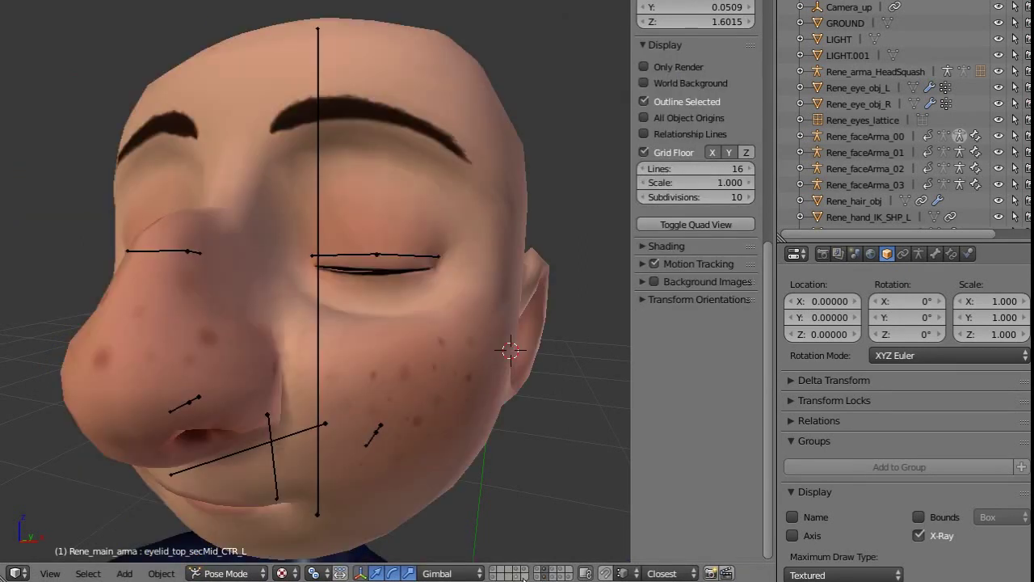
right_click(297, 236)
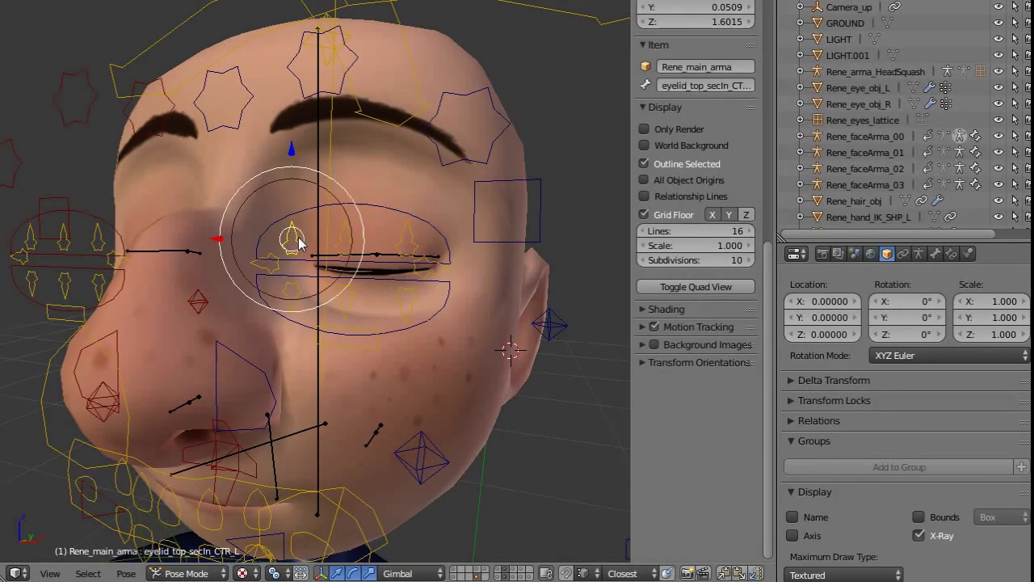
key(g)
right_click(307, 237)
right_click(280, 258)
key(g)
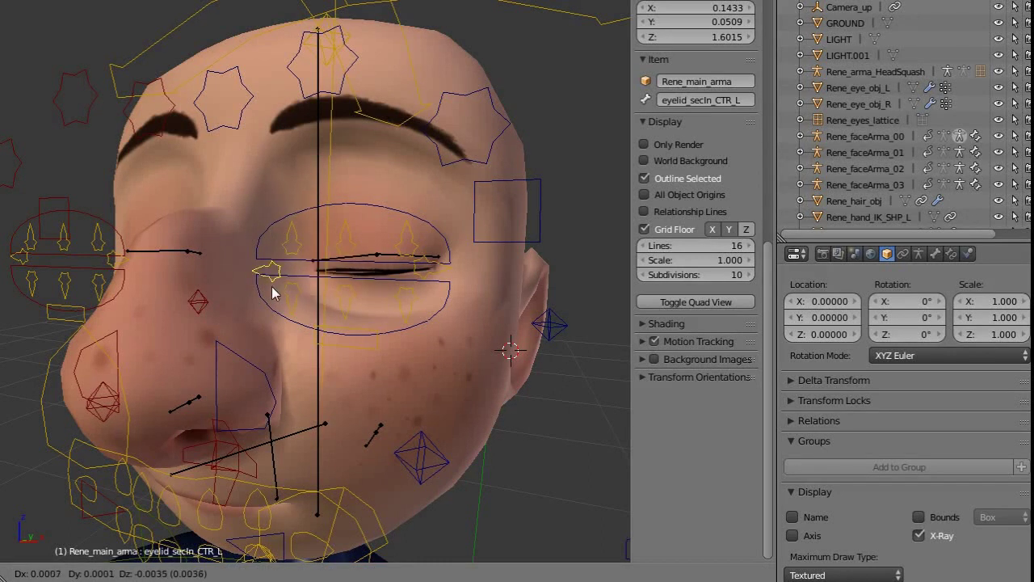
right_click(283, 261)
Show the armature layer with the eyebrow arc bones together with the face mesh and the main rig controls.
middle_drag(494, 416, 550, 572)
click(527, 576)
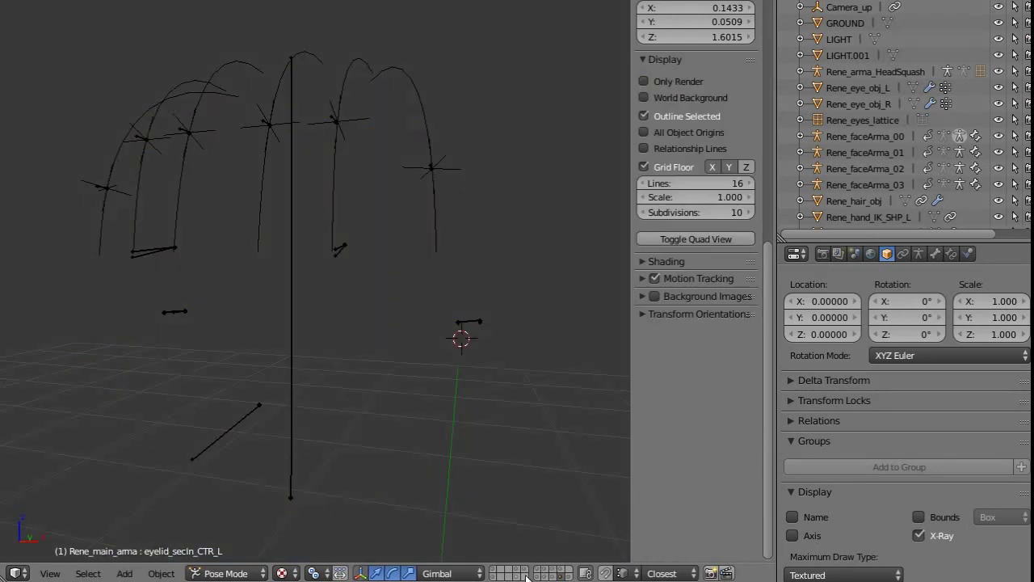
shift+click(564, 574)
shift+middle_drag(454, 289, 447, 318)
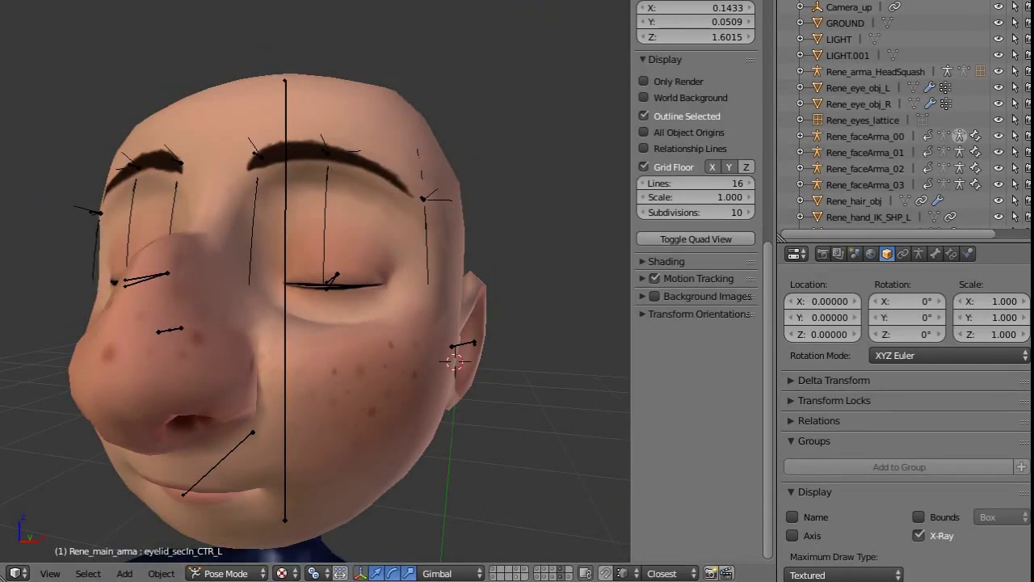
shift+click(516, 576)
middle_drag(357, 284, 326, 298)
middle_drag(249, 213, 246, 195)
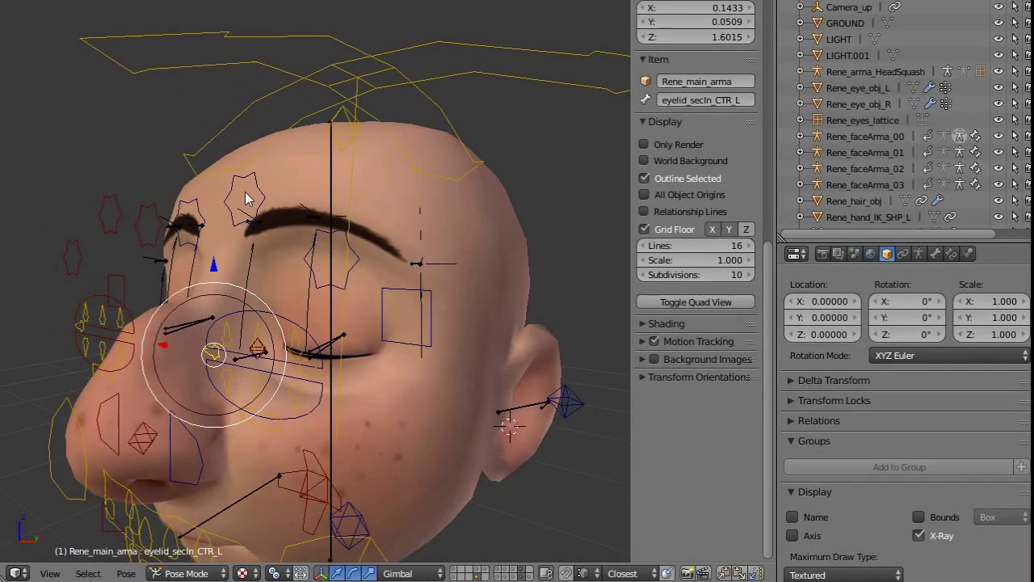
Try moving eyebrow_mid_CTR_L along Z, clear its location, and check the brow bones from several angles.
right_click(246, 194)
key(g)
key(z)
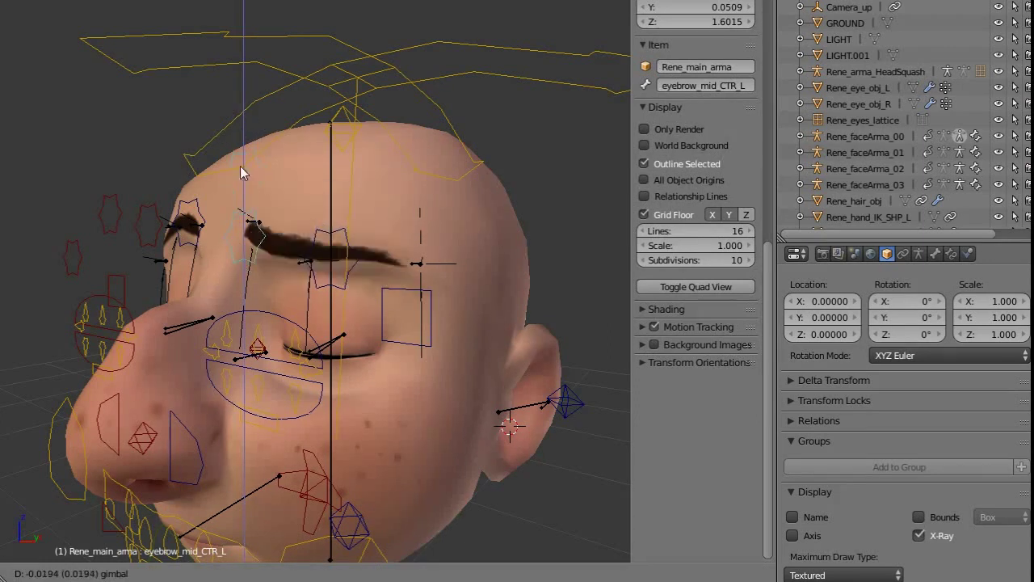
click(260, 92)
key(alt+g)
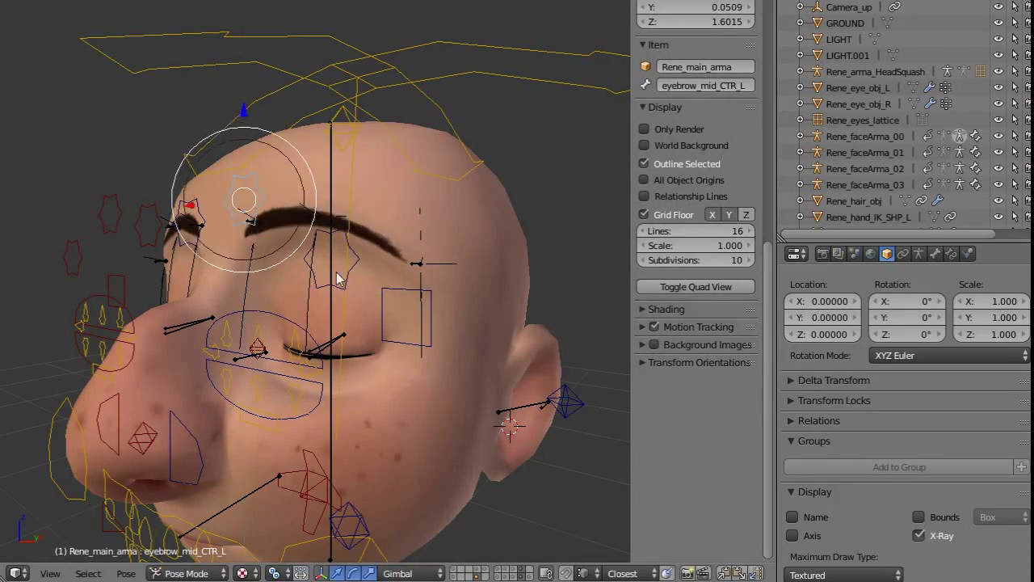
middle_drag(337, 277, 288, 253)
middle_drag(315, 196, 270, 184)
drag(151, 144, 284, 134)
middle_drag(363, 305, 314, 356)
Try moving the main lips control, lips_main_CTR_C, and check the mouth deformation from the side and front.
right_click(194, 442)
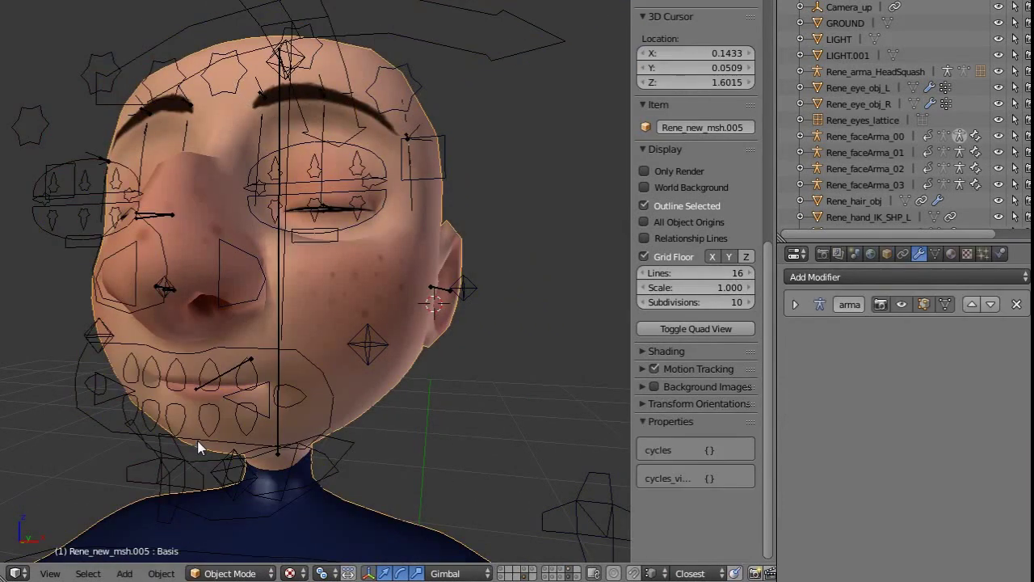
right_click(197, 440)
key(g)
mouse_move(229, 436)
mouse_down()
mouse_move(183, 431)
mouse_move(230, 452)
mouse_move(185, 430)
mouse_move(214, 433)
mouse_up()
middle_drag(214, 433, 207, 429)
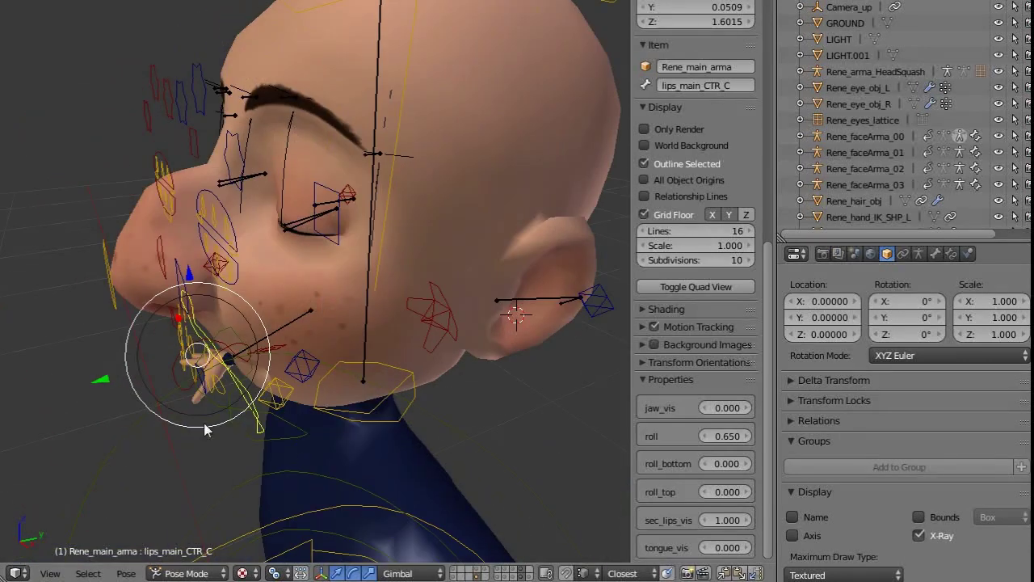
middle_drag(315, 318, 392, 310)
drag(241, 392, 219, 406)
middle_drag(220, 407, 273, 328)
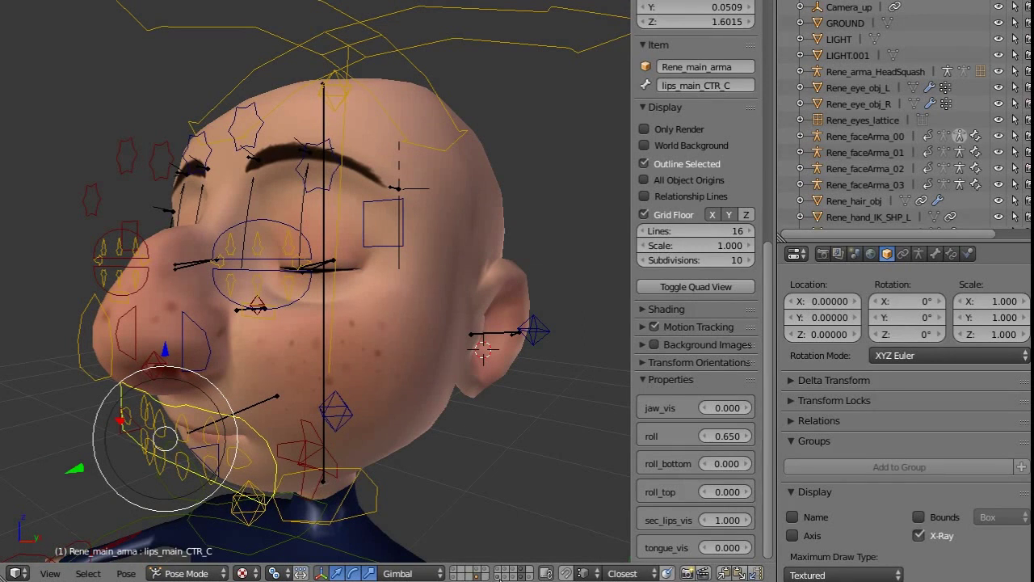
Switch the visible layers to the final character mesh with hair and teeth, keeping the main rig controls shown.
middle_drag(507, 518, 405, 338)
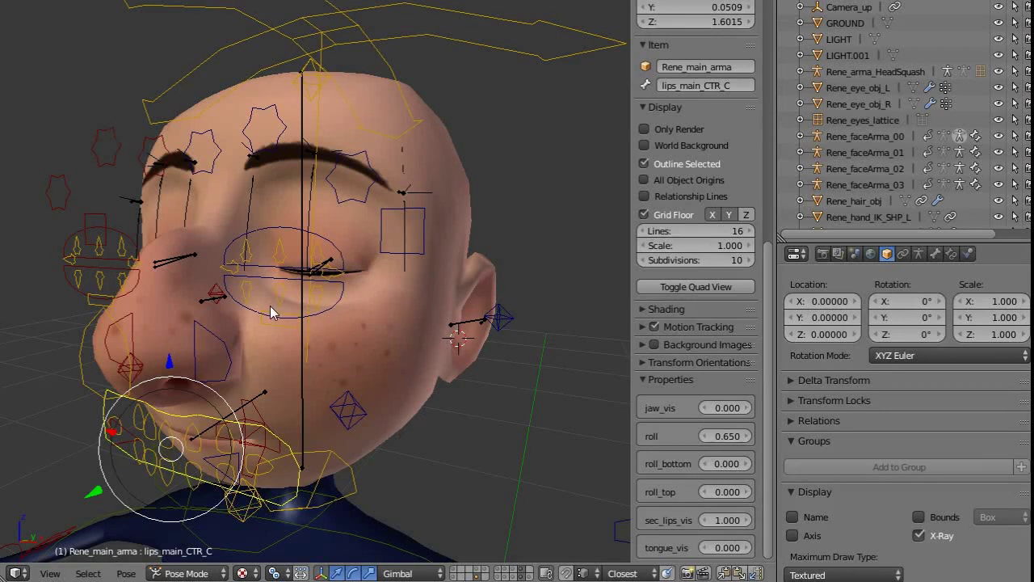
middle_drag(270, 305, 299, 340)
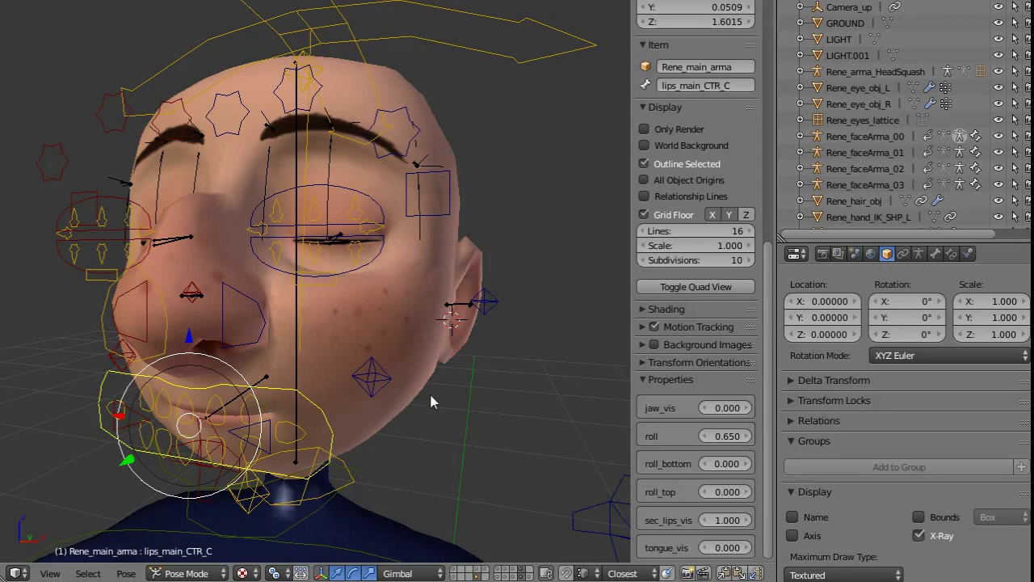
click(477, 576)
shift+click(514, 575)
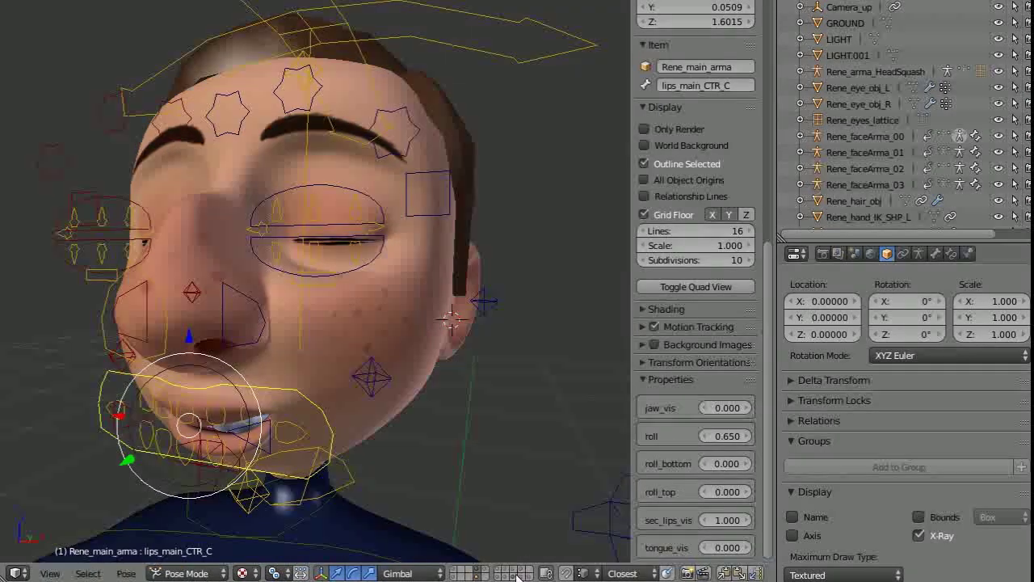
Pull lips_corner_CTR_L outward and upward to stretch the left mouth corner into a smile.
middle_drag(368, 356, 396, 344)
right_click(306, 432)
key(g)
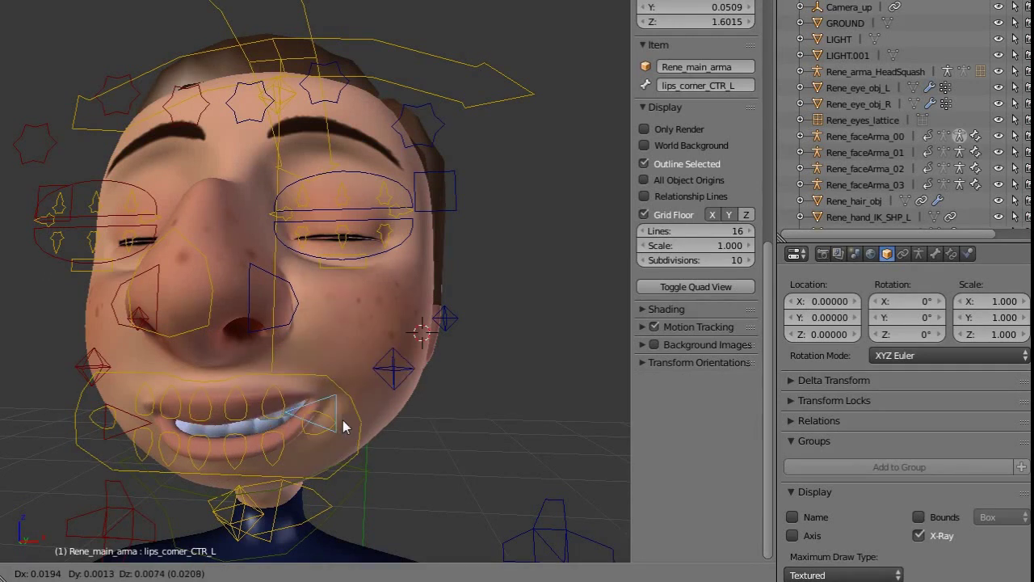
click(372, 391)
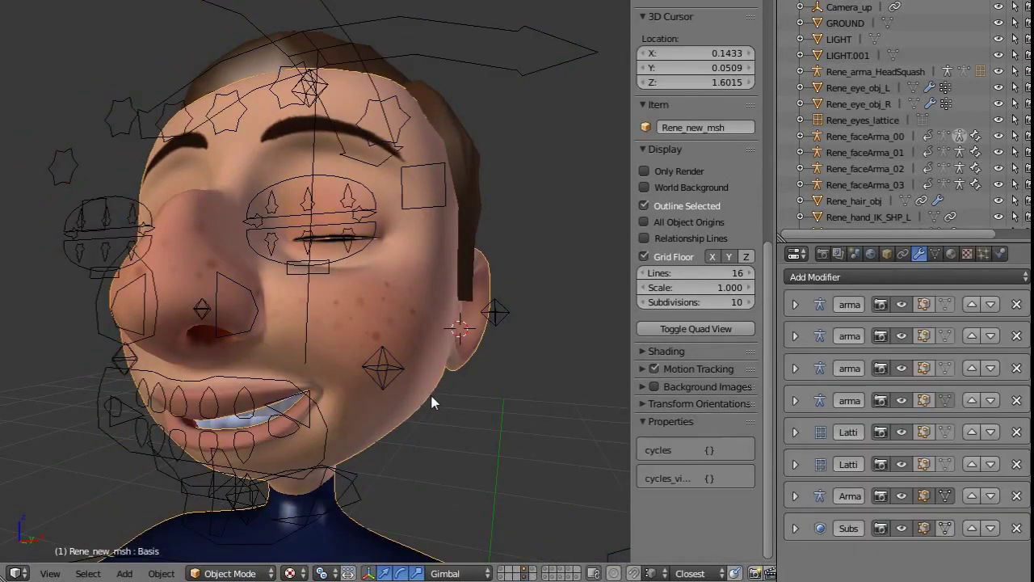
Turn off the viewport display of Rene_new_msh's subdivision surface modifier and its second, third and fourth armature modifiers.
click(901, 529)
middle_drag(352, 310, 396, 301)
click(901, 336)
click(902, 367)
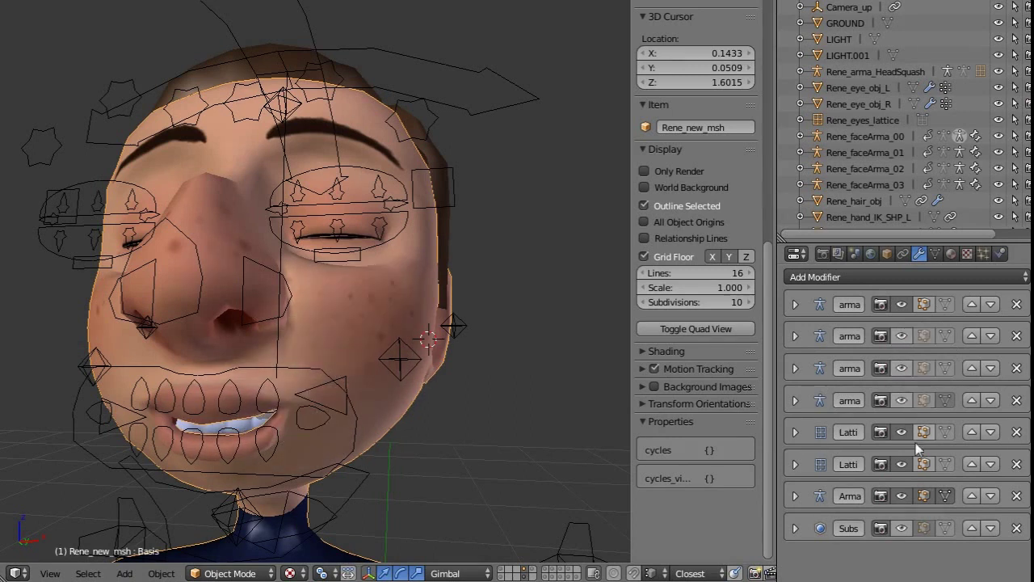
click(902, 399)
middle_drag(323, 362, 290, 388)
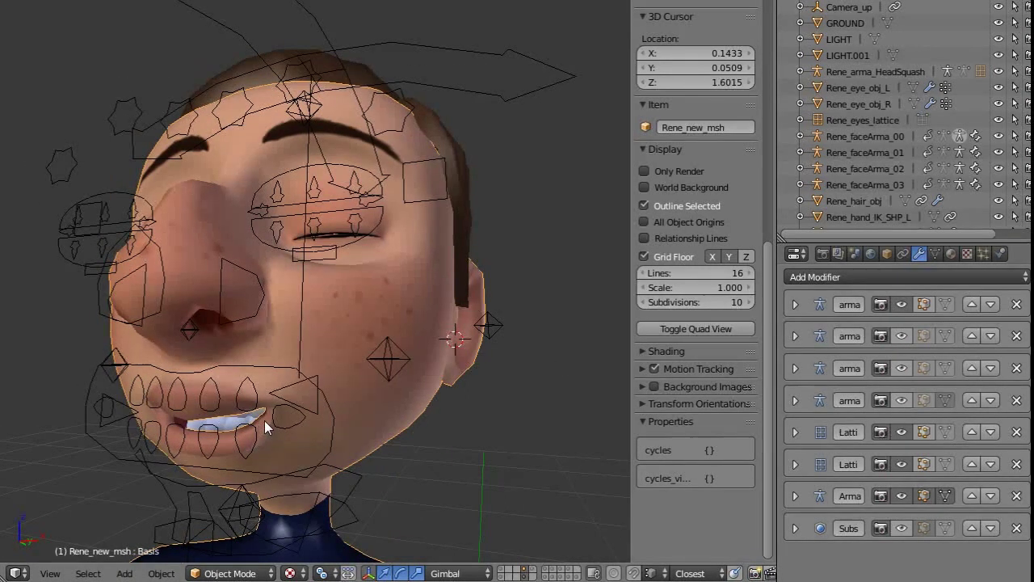
Set the roll property of lips_main_CTR_C to 0.
middle_drag(270, 423, 142, 446)
right_click(140, 441)
click(727, 437)
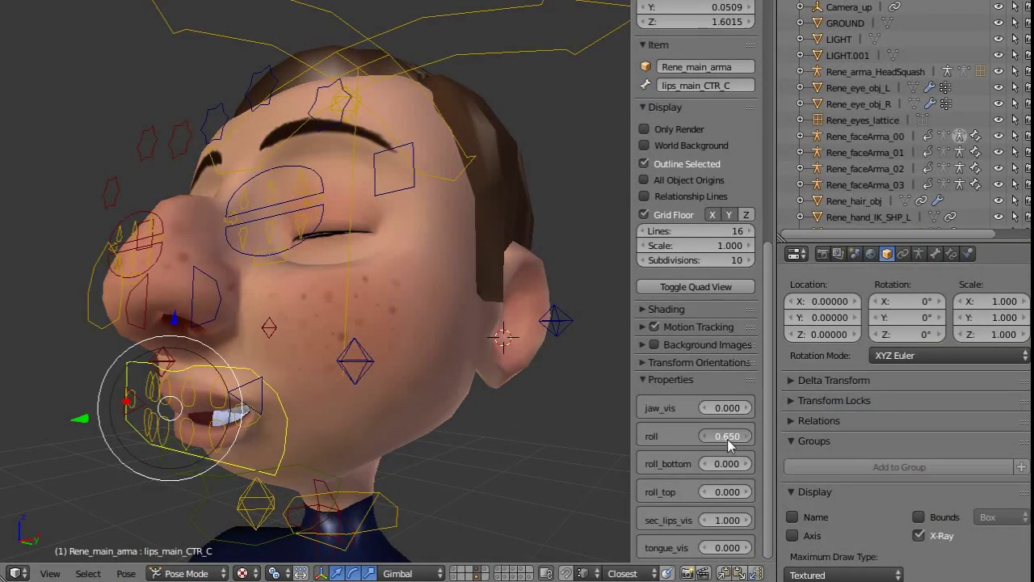
text(0)
key(Return)
middle_drag(252, 387, 278, 408)
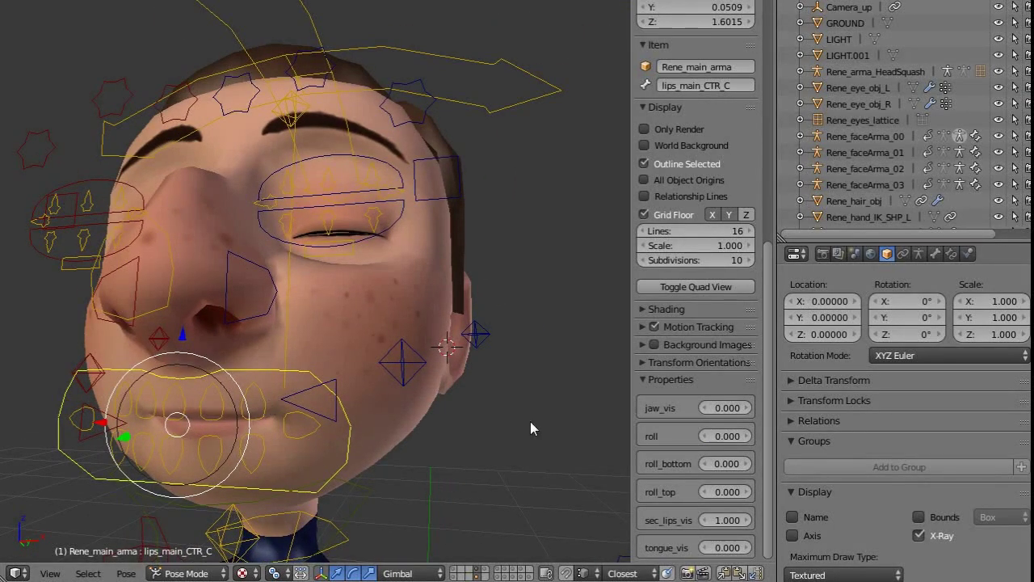
Raise lips_secTopMid_CTR_L to lift the left middle of the upper lip.
right_click(264, 395)
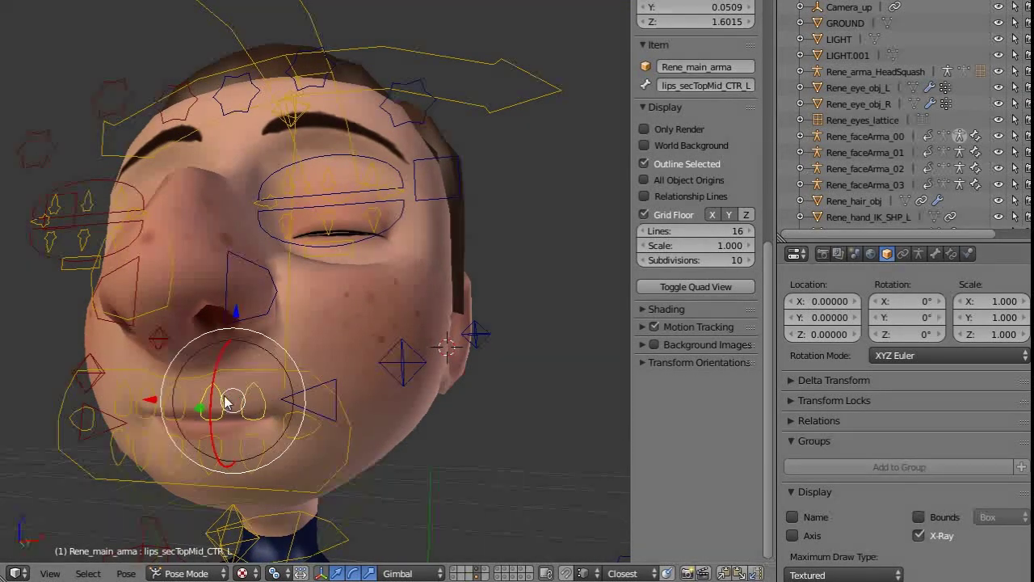
middle_drag(252, 375, 198, 367)
drag(191, 360, 219, 310)
middle_drag(257, 328, 297, 332)
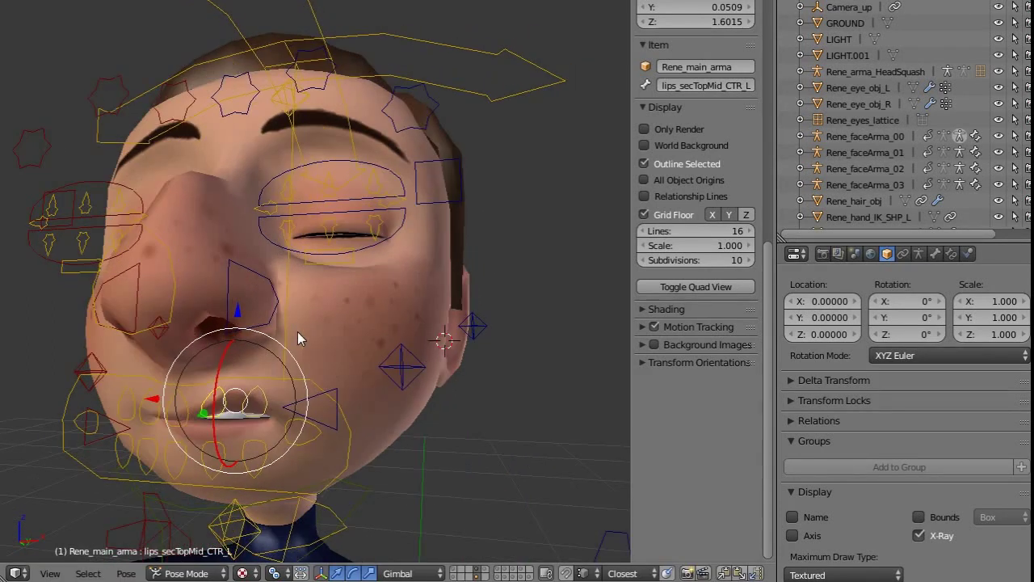
Move lips_corner_CTR_L upward and outward over the left cheek.
right_click(338, 420)
key(g)
click(365, 377)
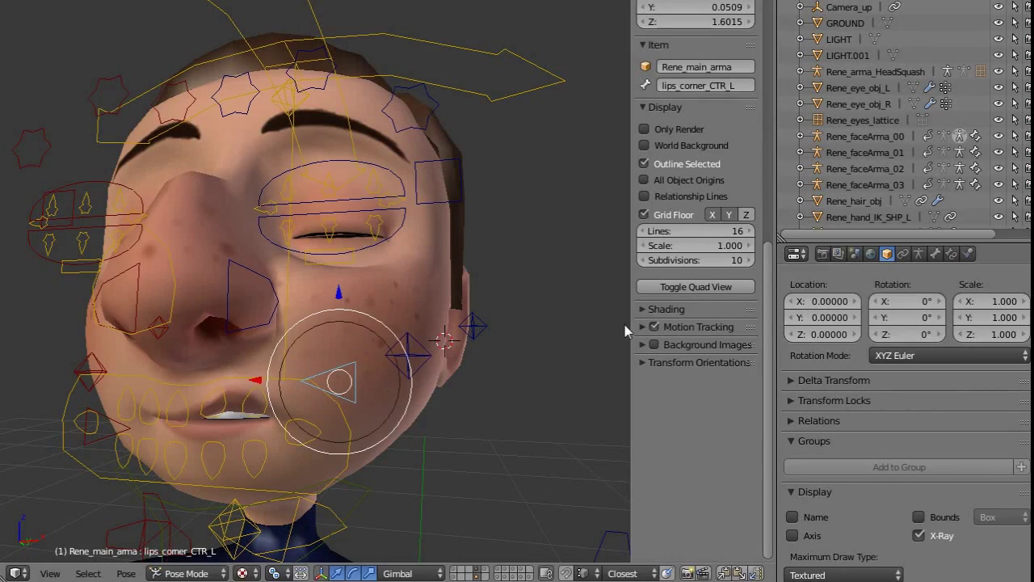
Turn on the viewport display of the second armature modifier on Rene_new_msh.
click(915, 257)
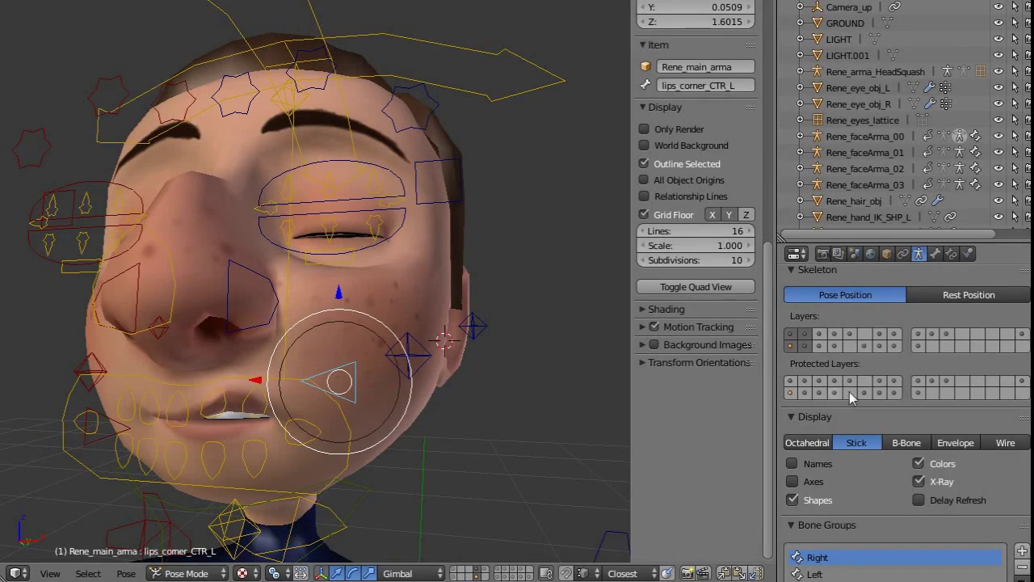
key(ctrl+Tab)
right_click(393, 309)
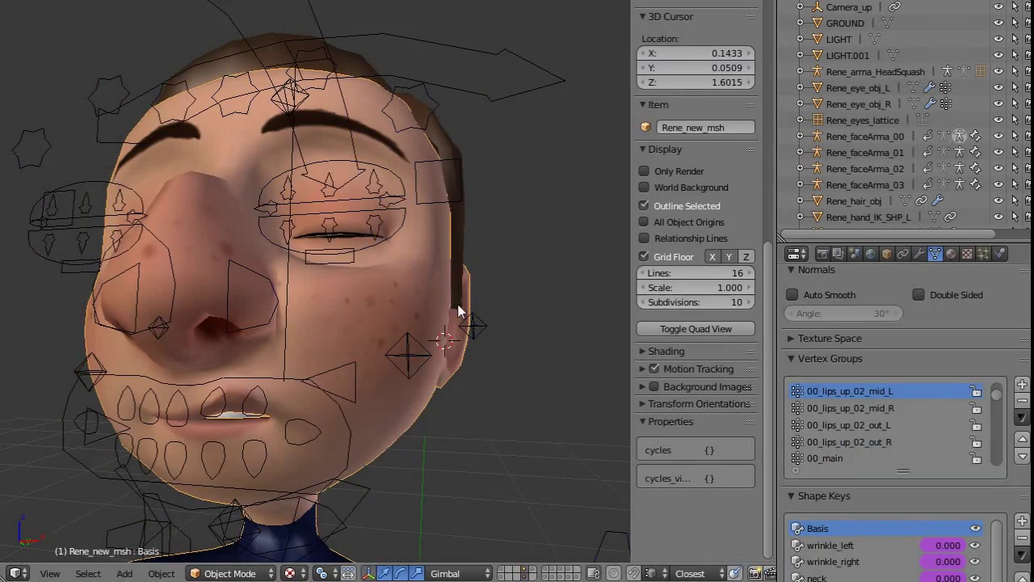
scroll(880, 425, up, 5)
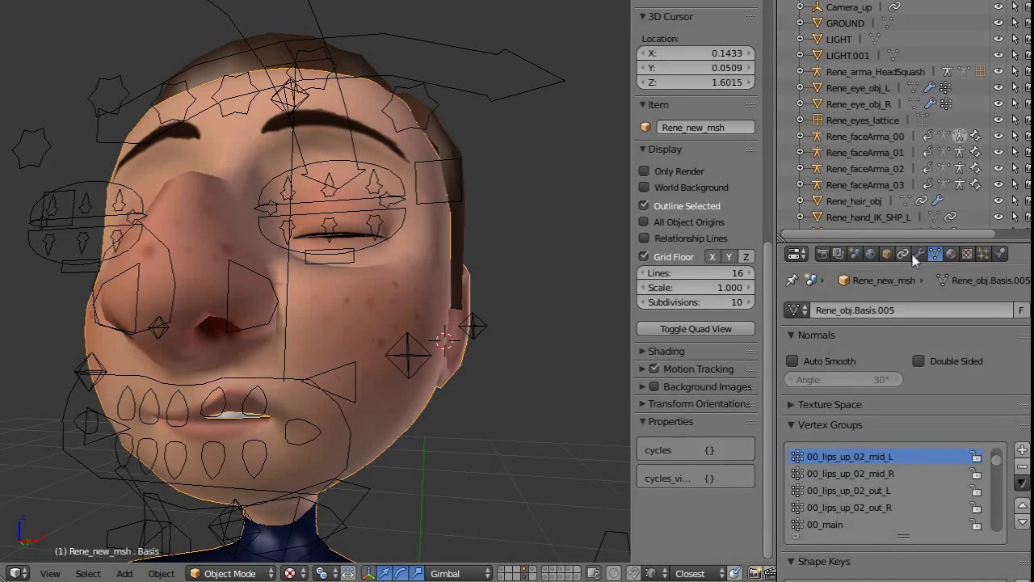
click(919, 256)
click(901, 336)
Pull lips_corner_CTR_L farther outward with the second armature modifier active.
middle_drag(449, 377, 469, 378)
right_click(367, 394)
key(g)
right_drag(341, 418, 380, 389)
Turn on Rene_new_msh's third armature modifier in the viewport and pull lips_corner_CTR_L farther outward and upward.
right_click(431, 293)
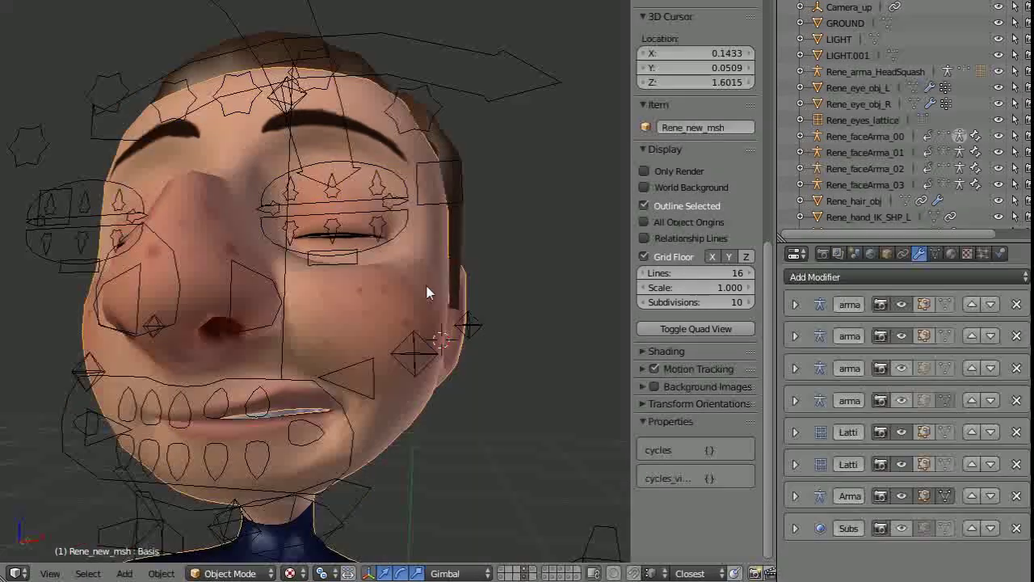
click(901, 368)
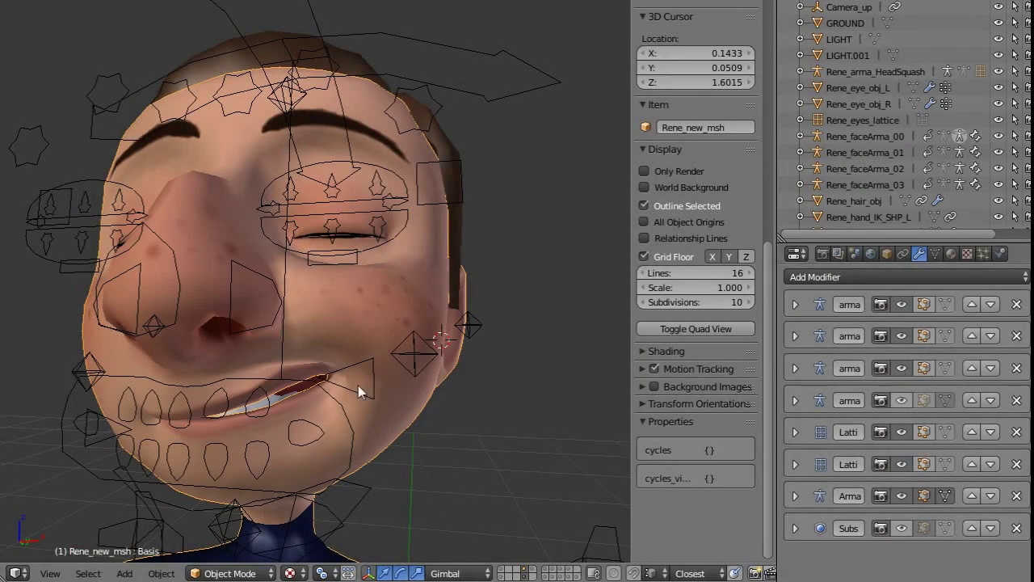
right_drag(358, 388, 391, 365)
Turn on Rene_new_msh's fourth armature modifier in the viewport and check the smile from the side.
click(919, 253)
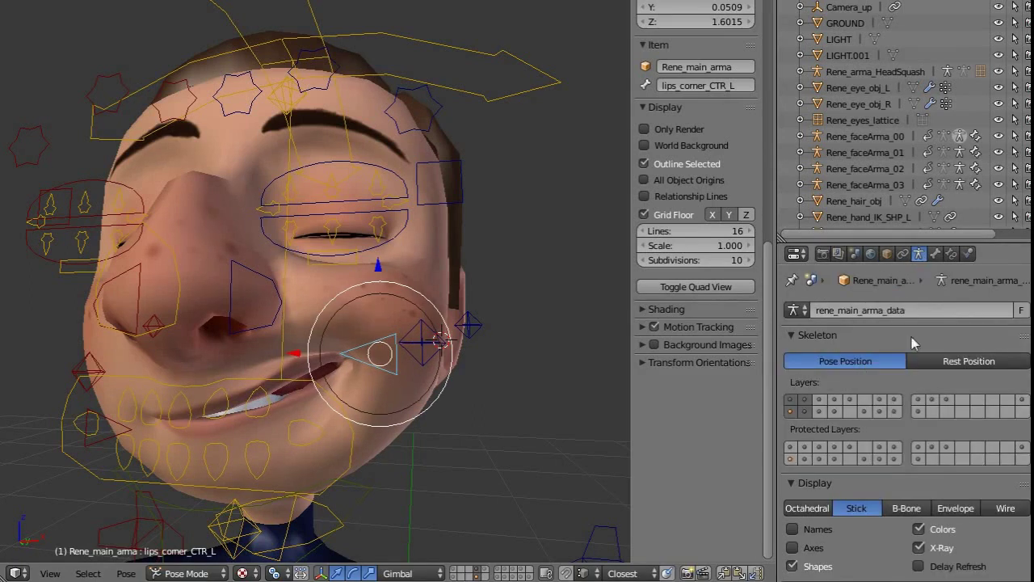
key(ctrl+Tab)
right_click(431, 373)
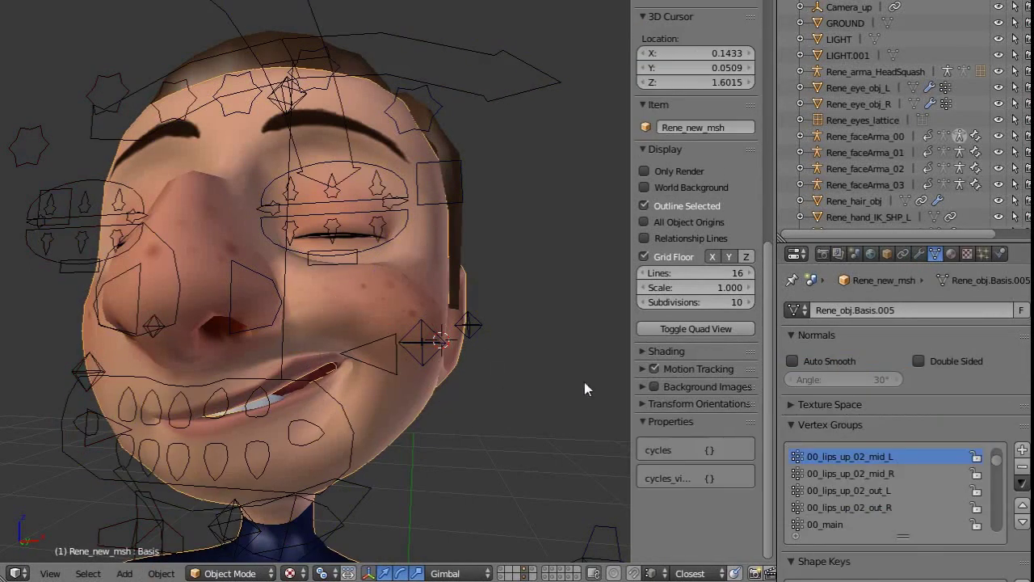
click(918, 253)
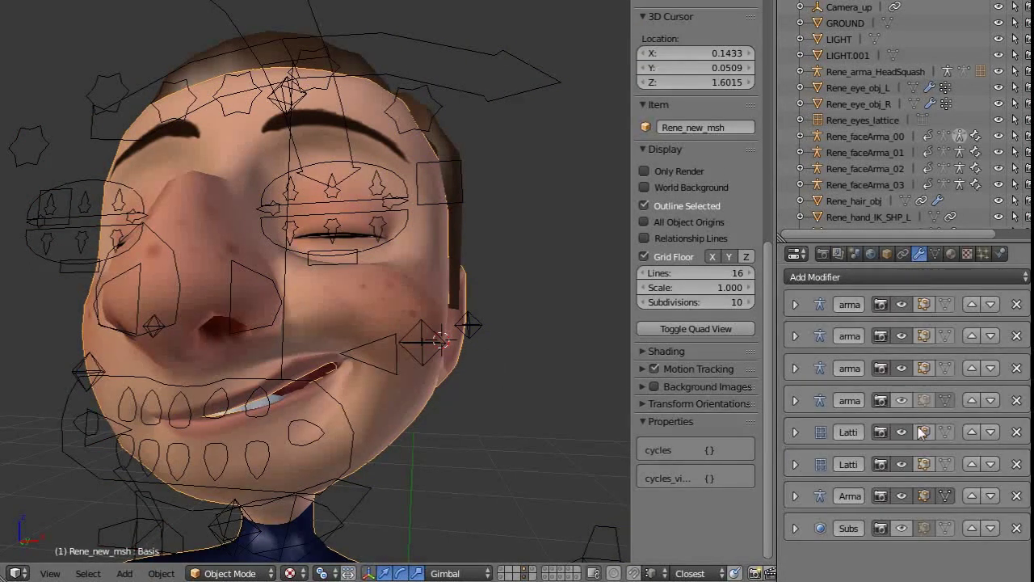
middle_drag(373, 371, 408, 364)
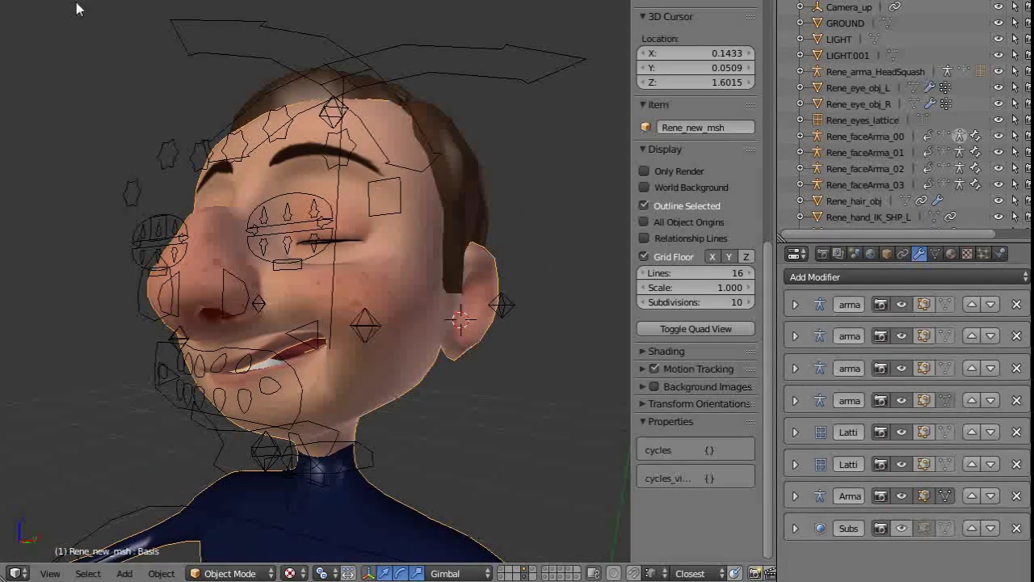
middle_drag(187, 220, 252, 222)
middle_drag(419, 211, 369, 188)
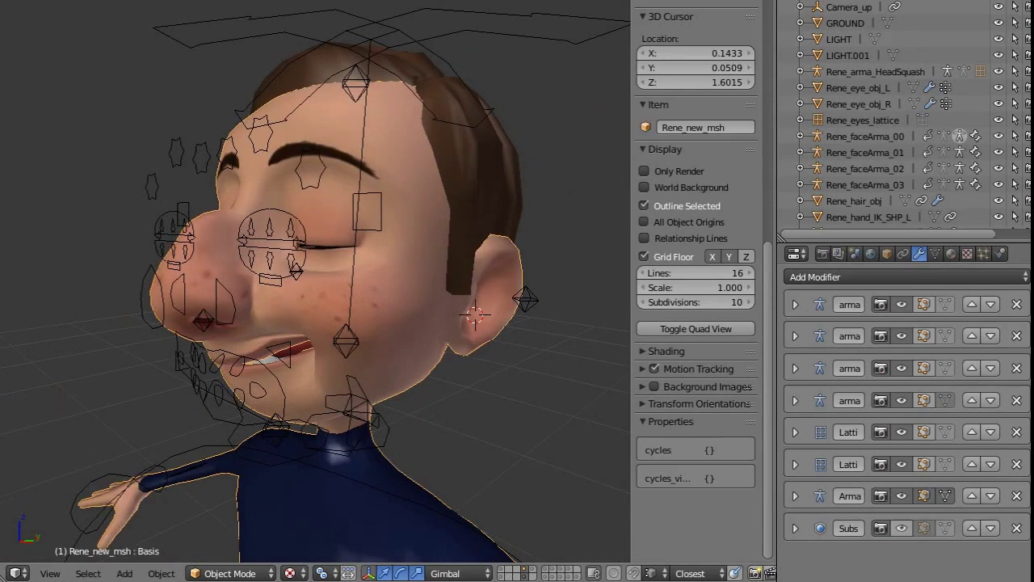